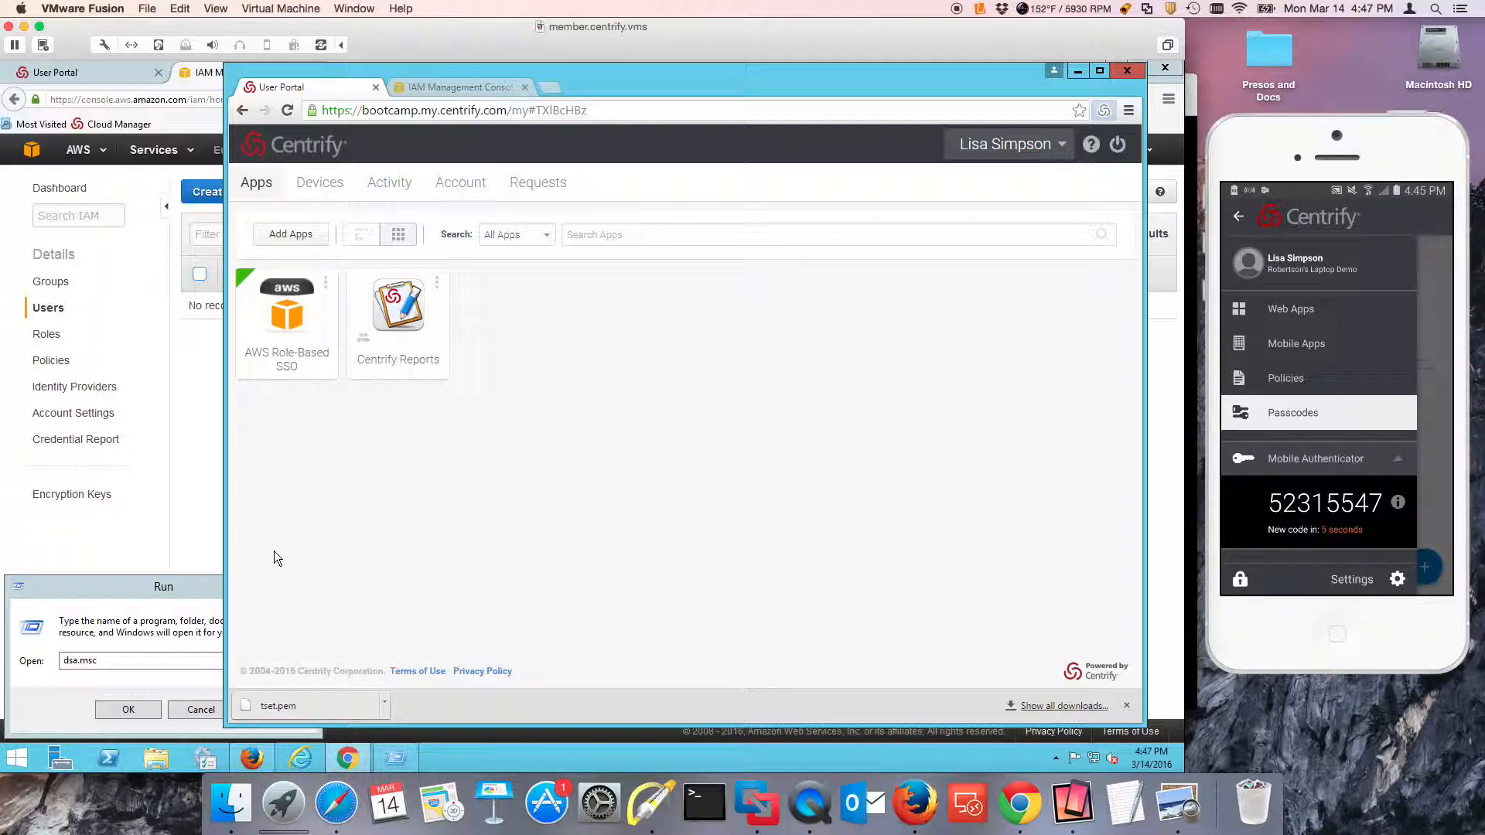
Launch Active Directory Users and Computers by running dsa.msc, and move its window aside.
left_click(188, 589)
left_click(200, 709)
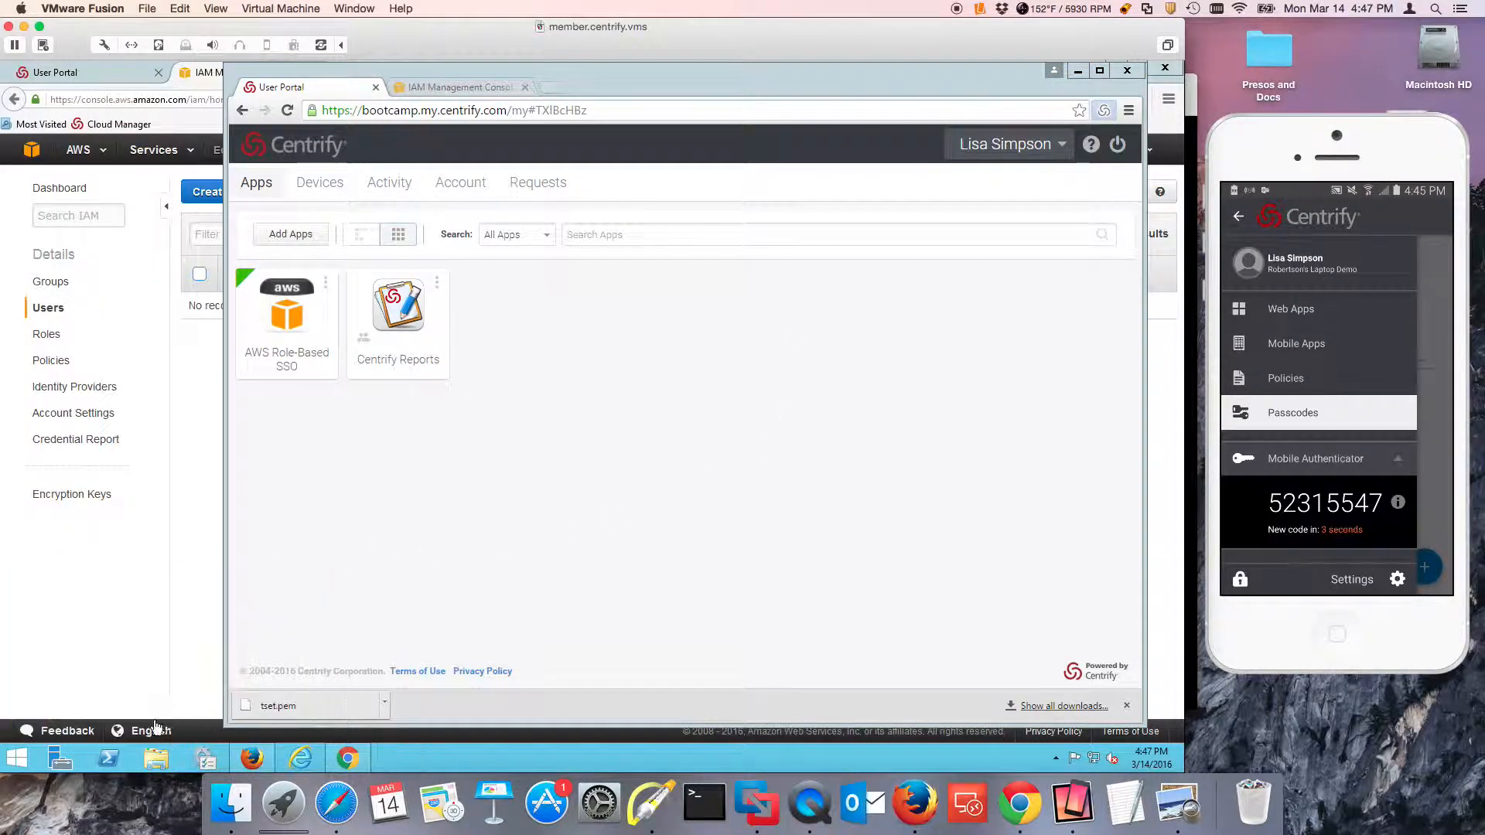
right_click(17, 758)
left_click(80, 705)
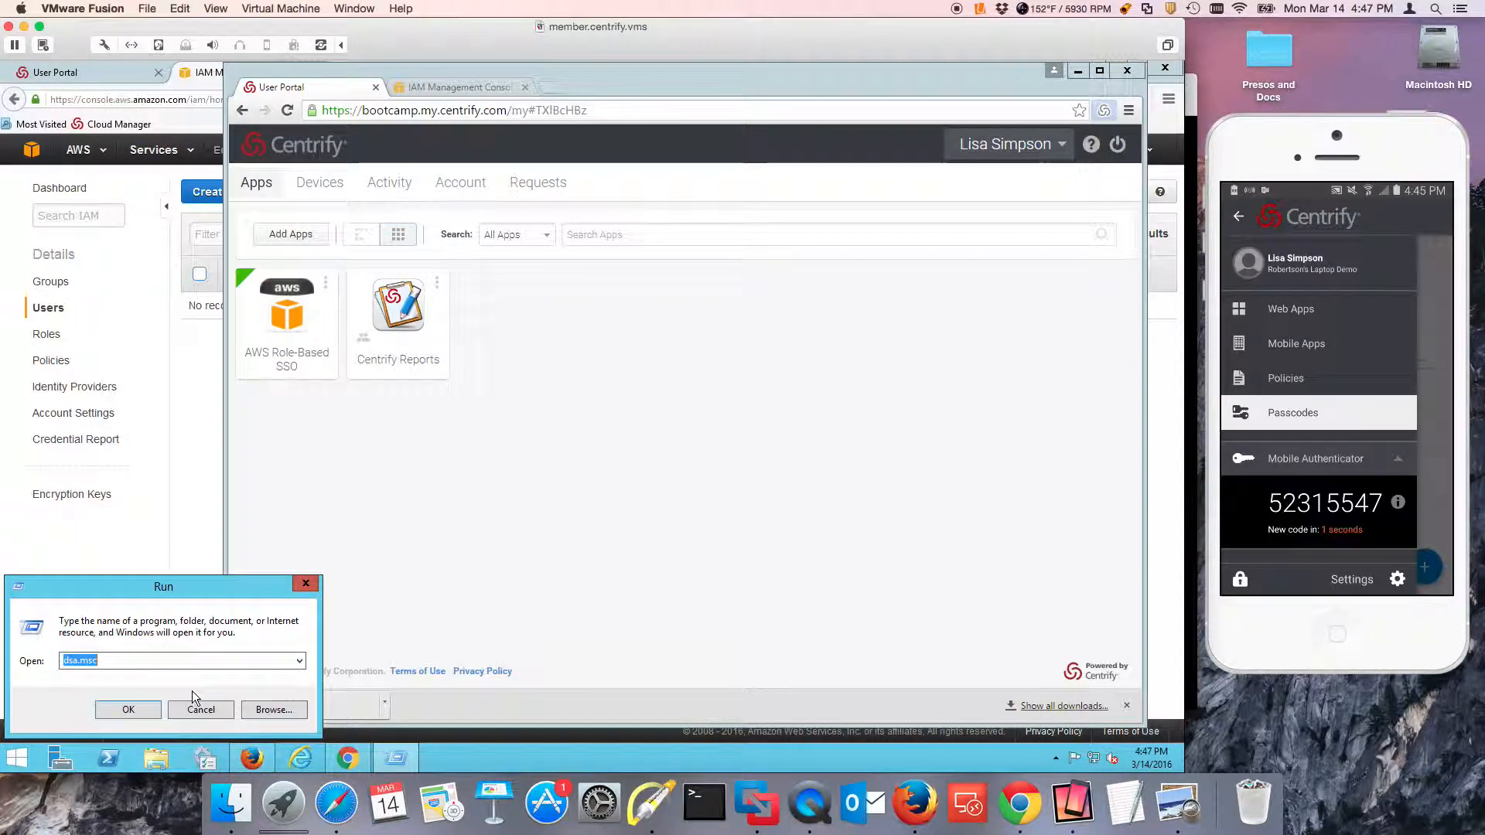
key("Return")
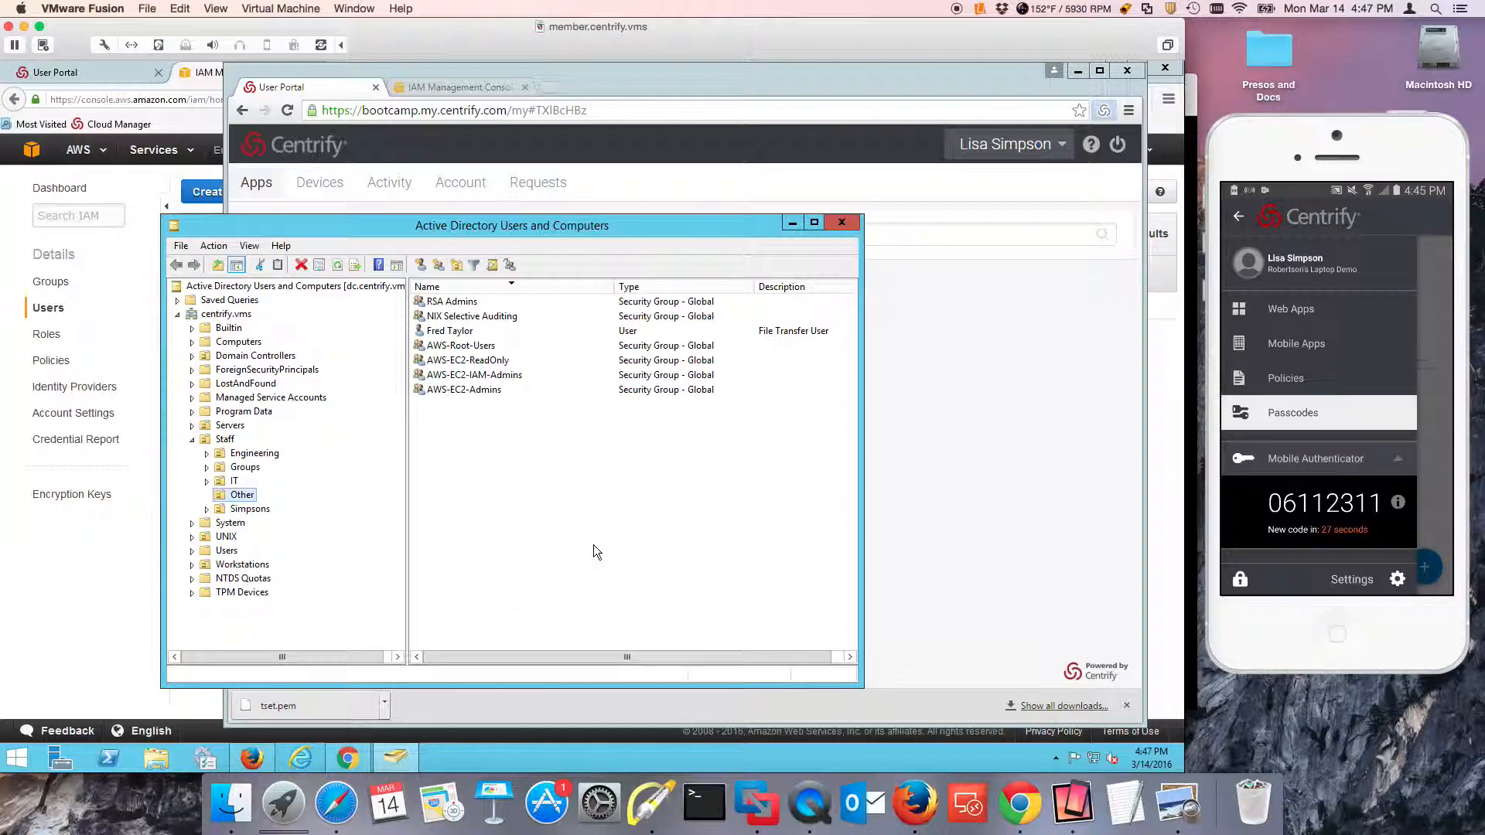
left_click_drag(529, 227, 850, 295)
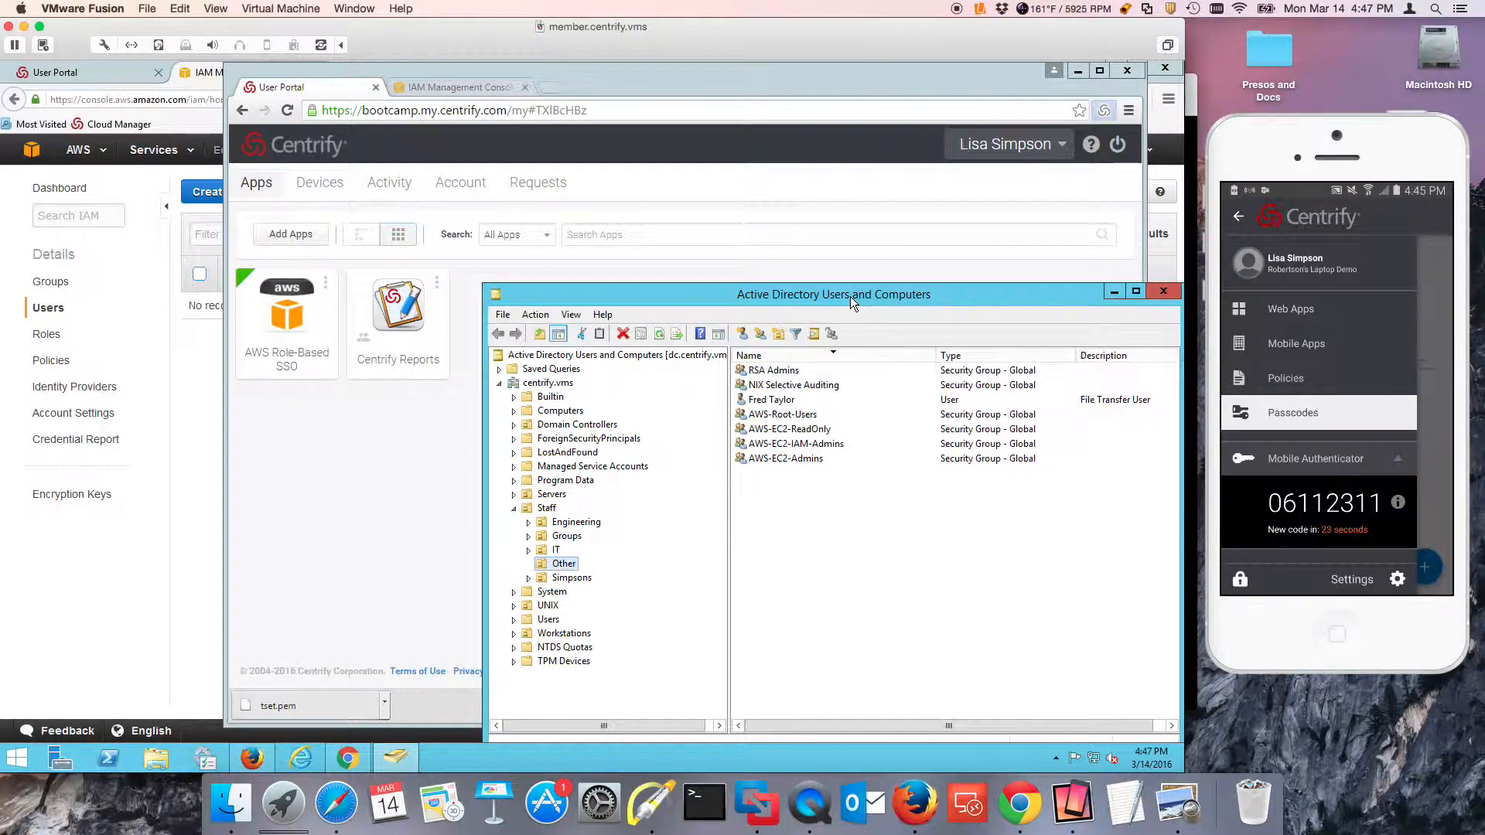
Remove the listed user from the members of the AWS-EC2-Admins group and confirm the removal.
double_click(796, 459)
left_click(785, 385)
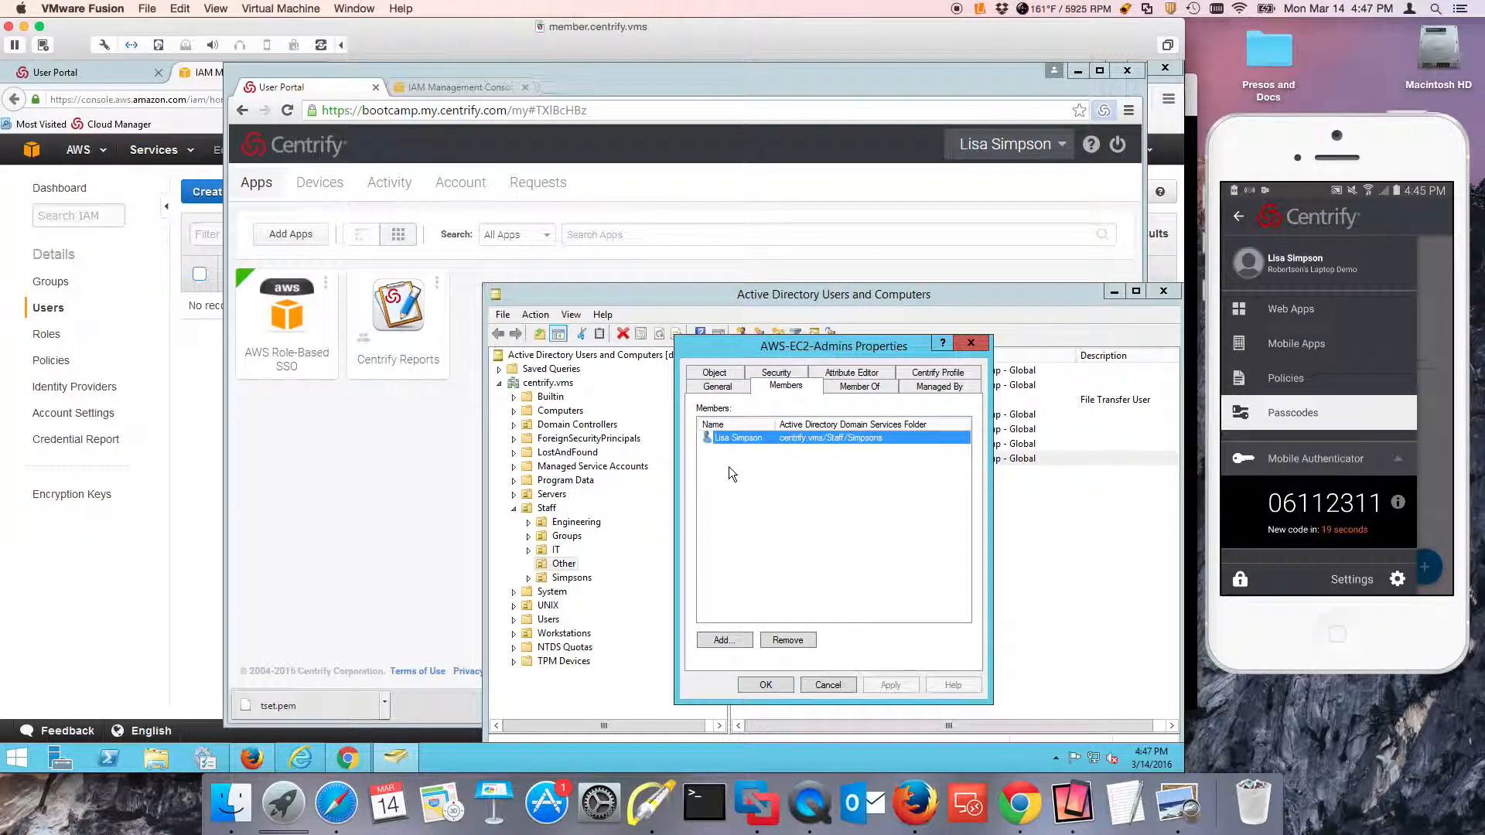
left_click(787, 639)
left_click(654, 467)
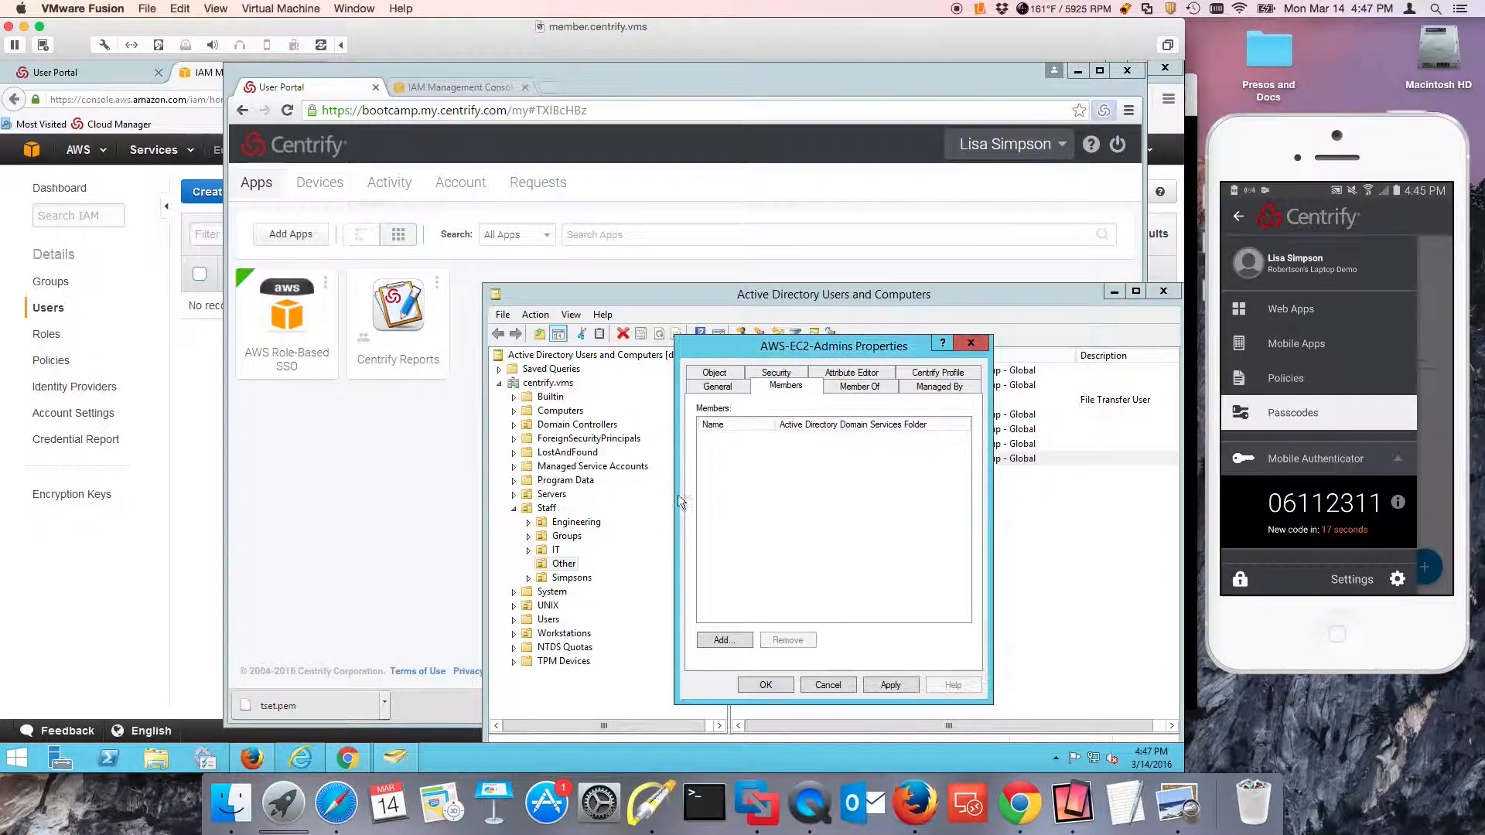
left_click(824, 683)
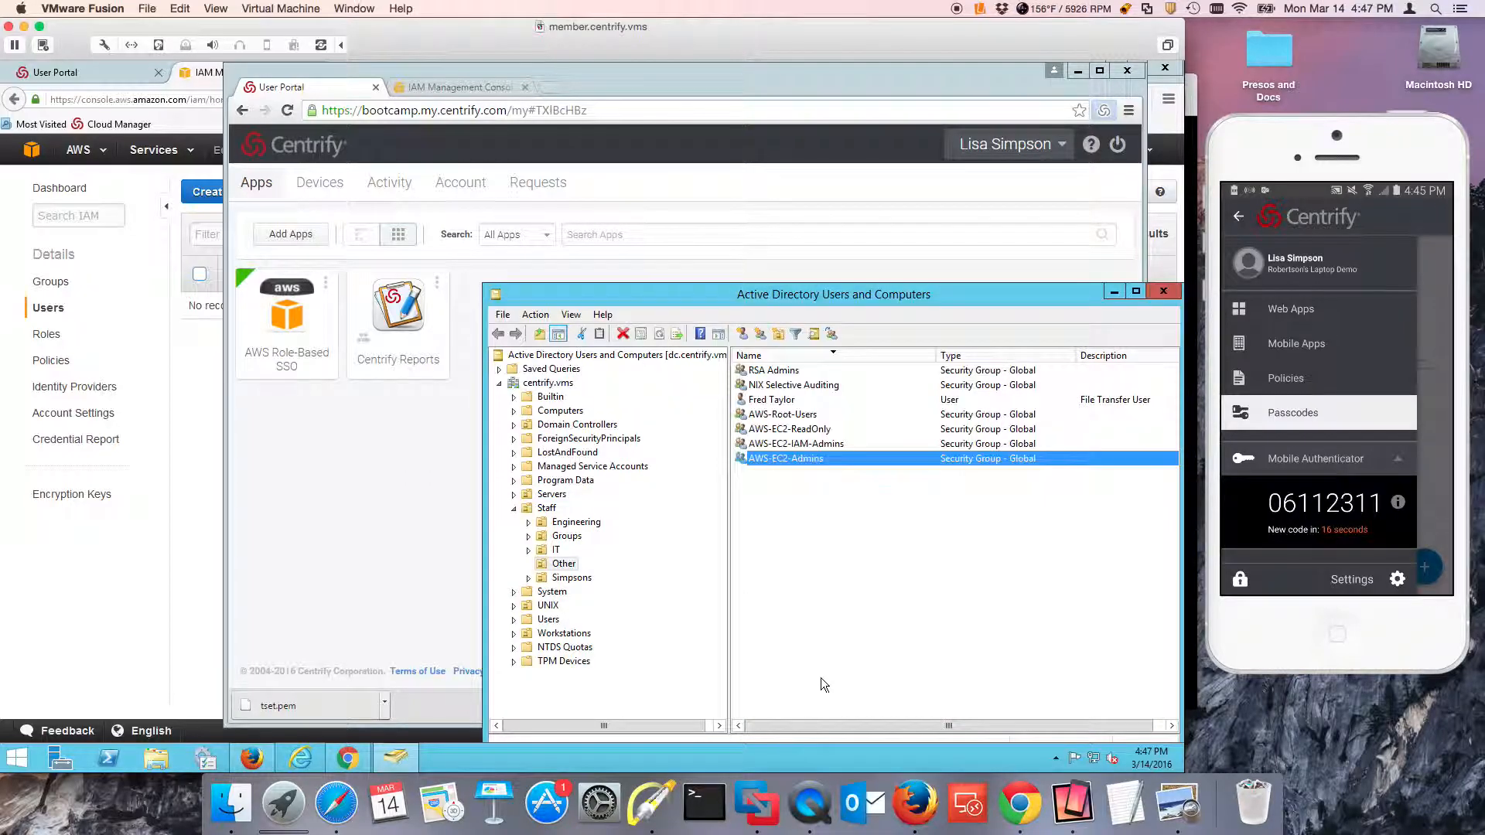
Minimize Active Directory Users and Computers and reload the user's rights in the Centrify User Portal.
left_click(1114, 292)
left_click(1028, 144)
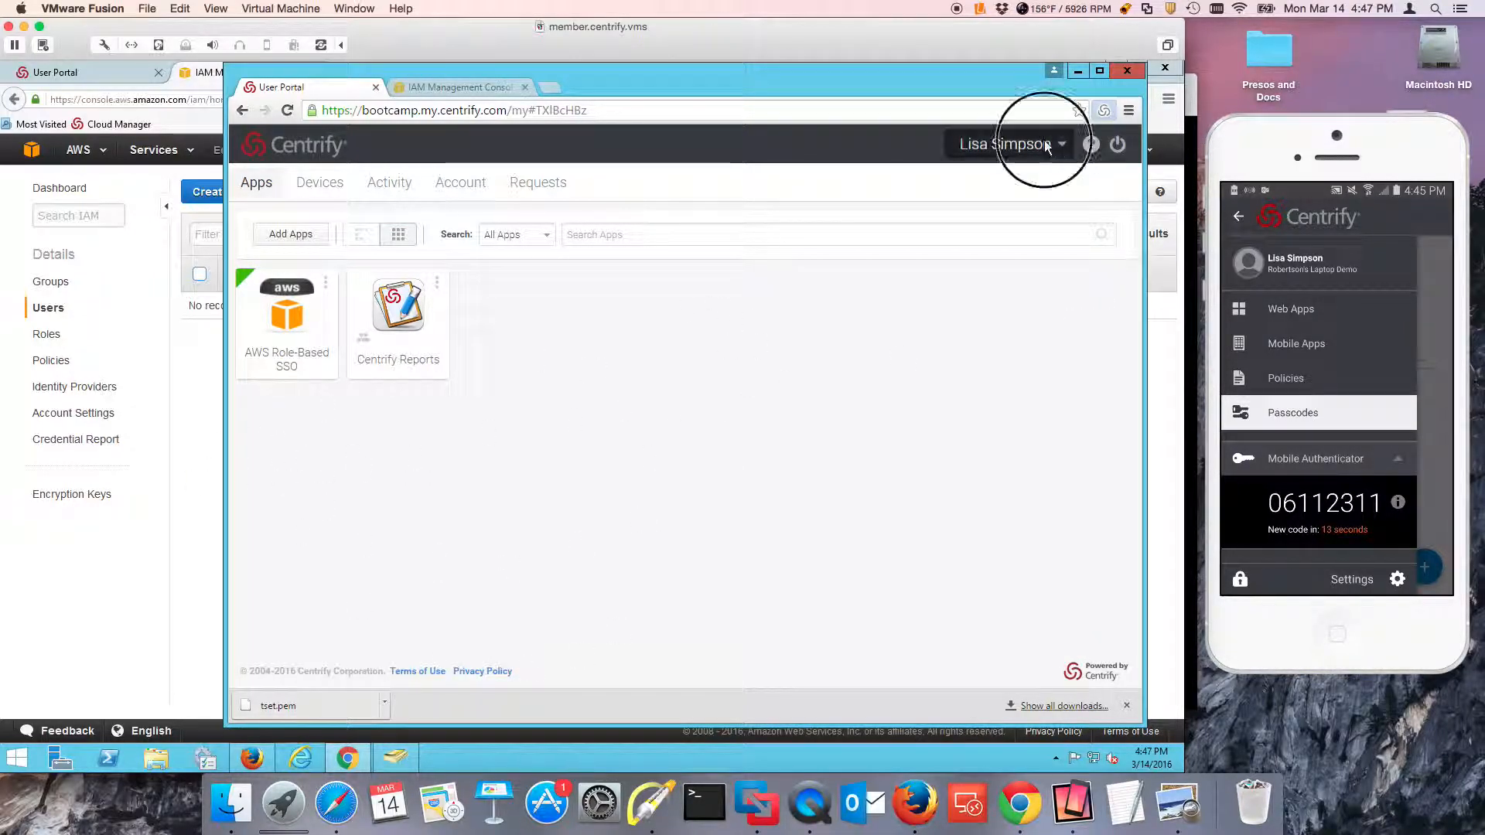
left_click(969, 194)
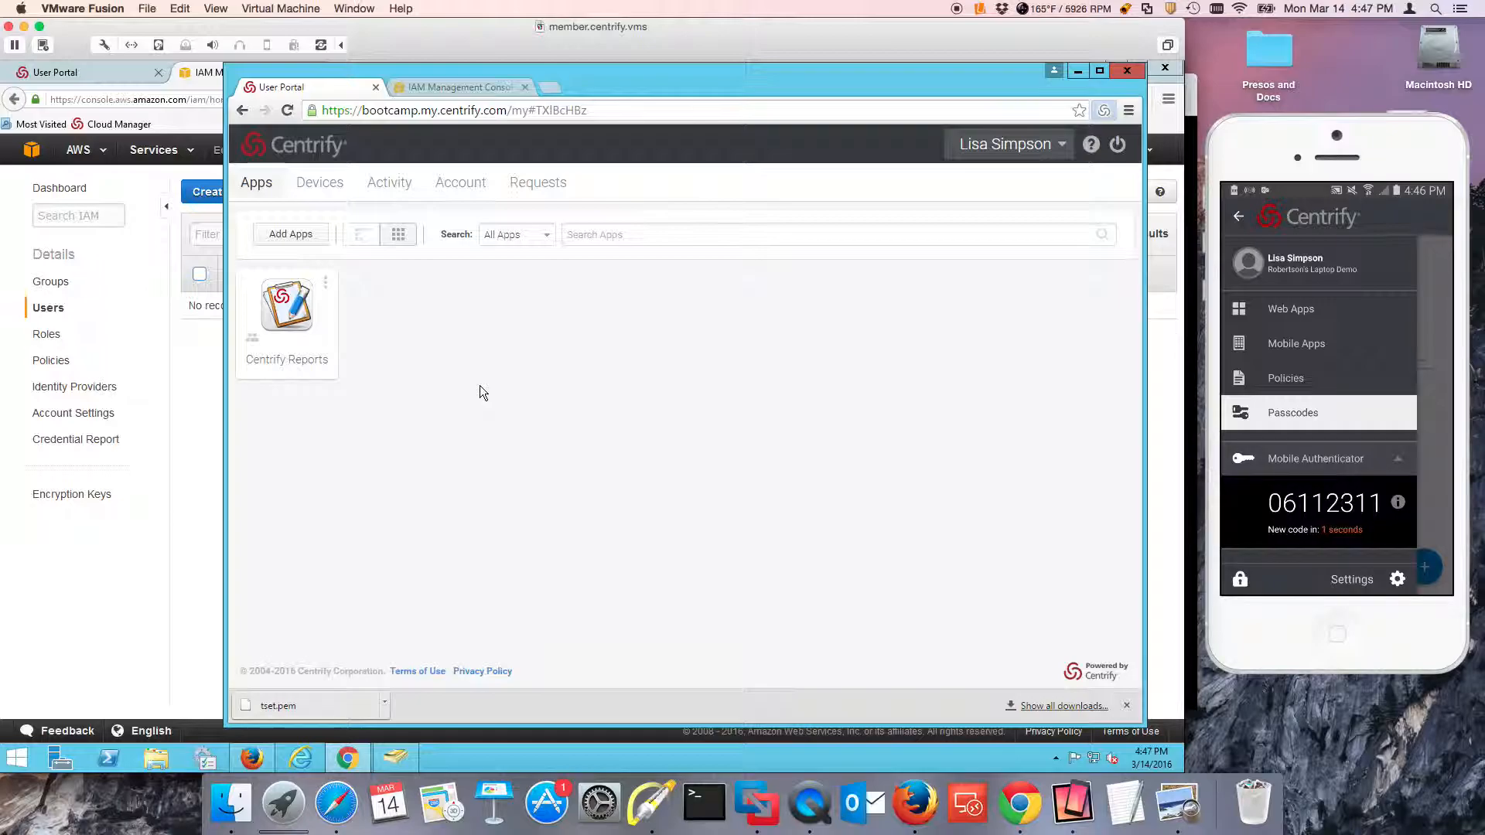
Switch to Cloud Manager in Firefox and open the AWS Role-Based SSO application's settings.
left_click(165, 69)
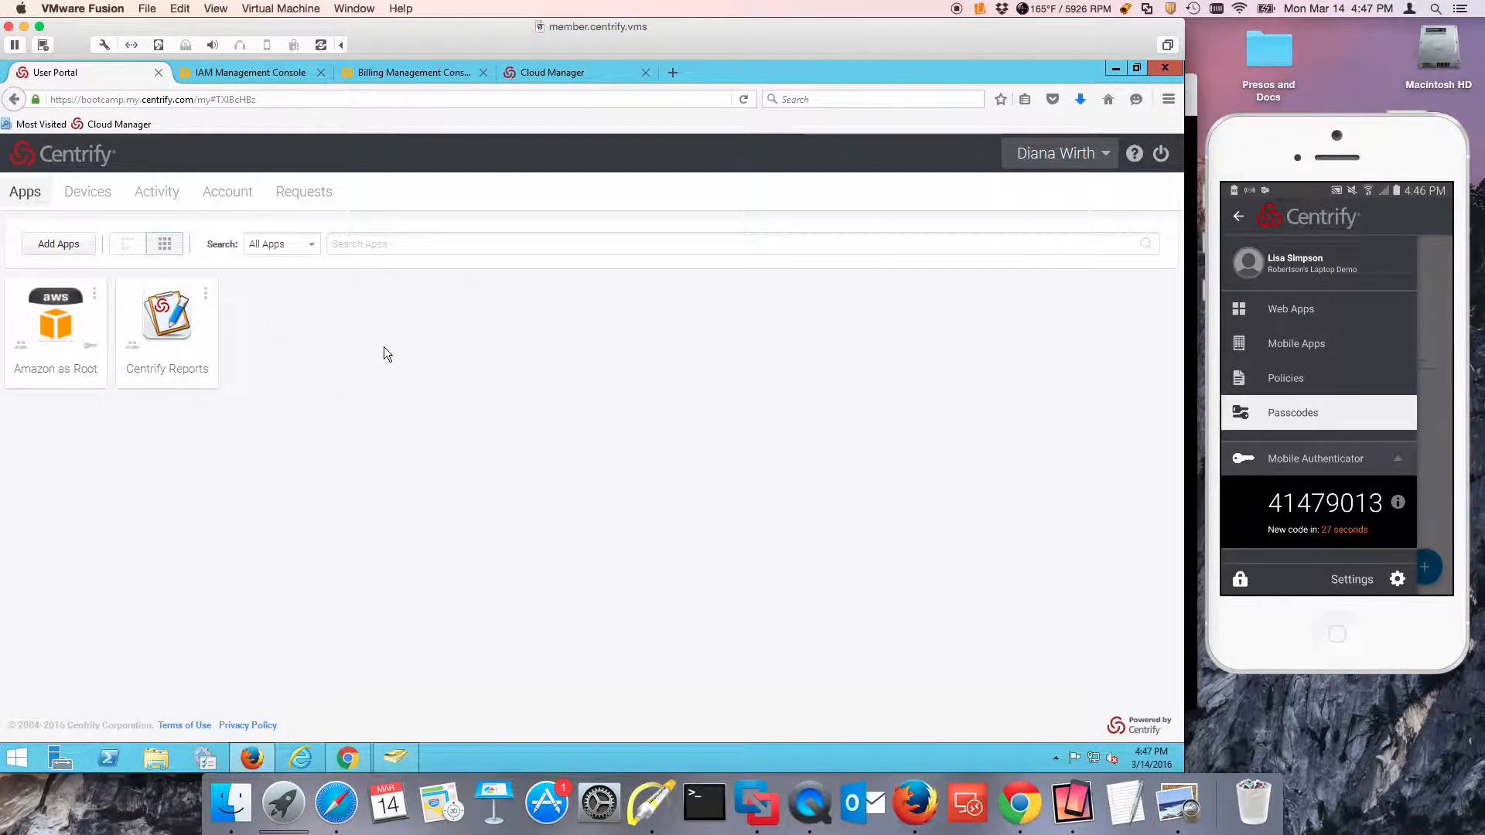
left_click(554, 74)
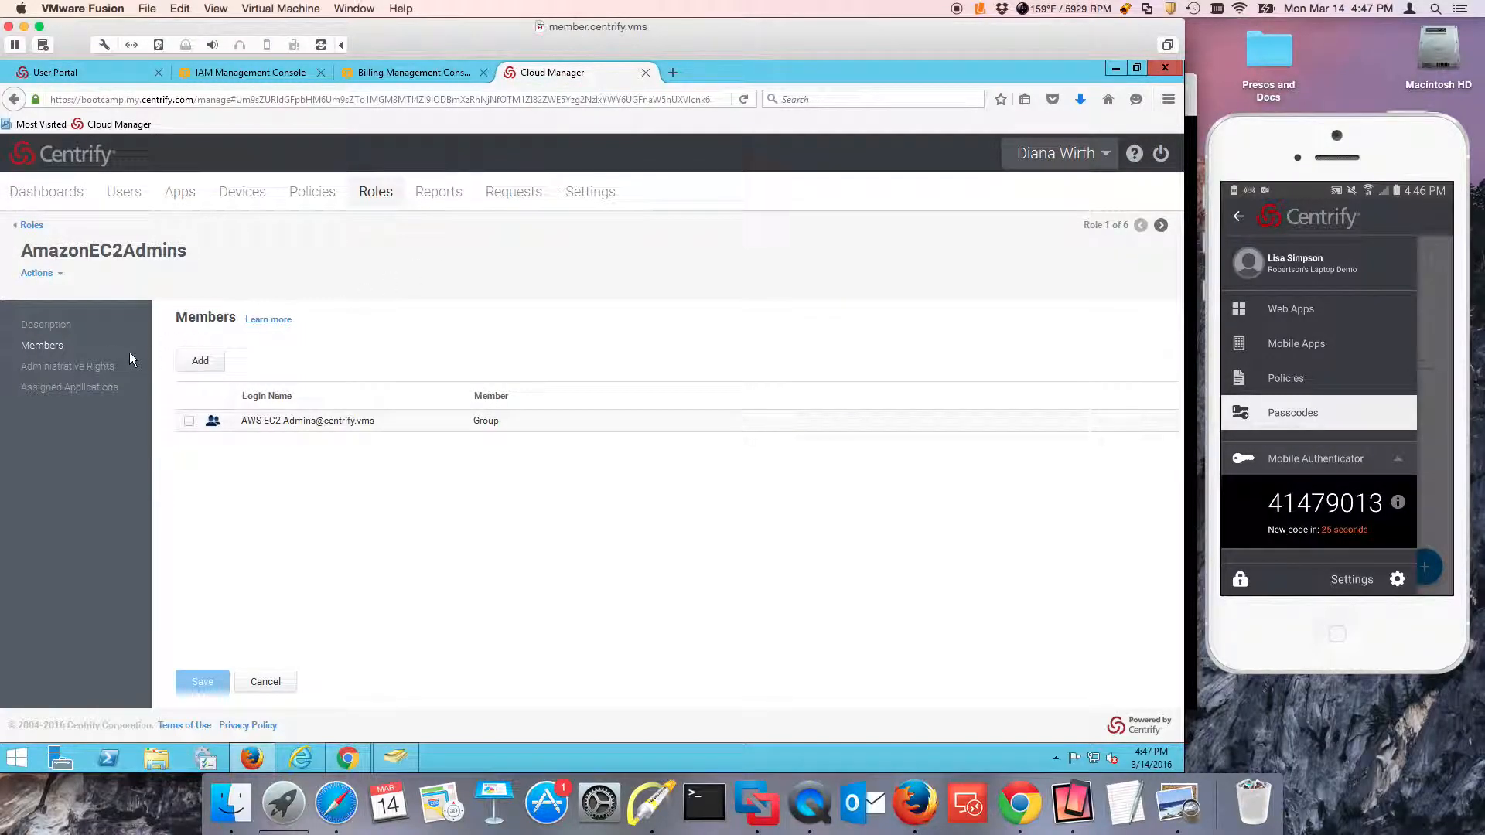
left_click(186, 204)
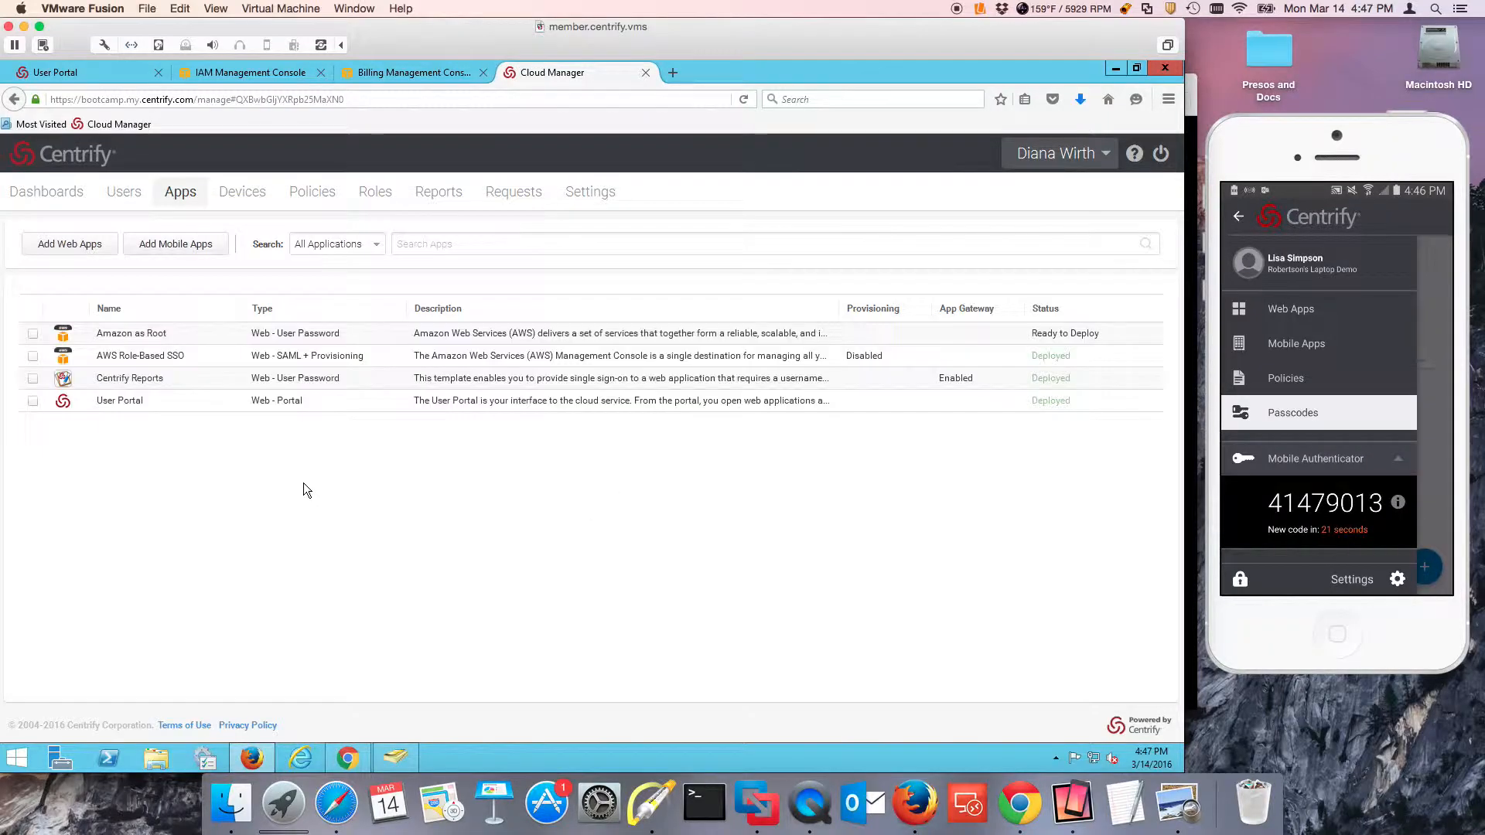
left_click(173, 356)
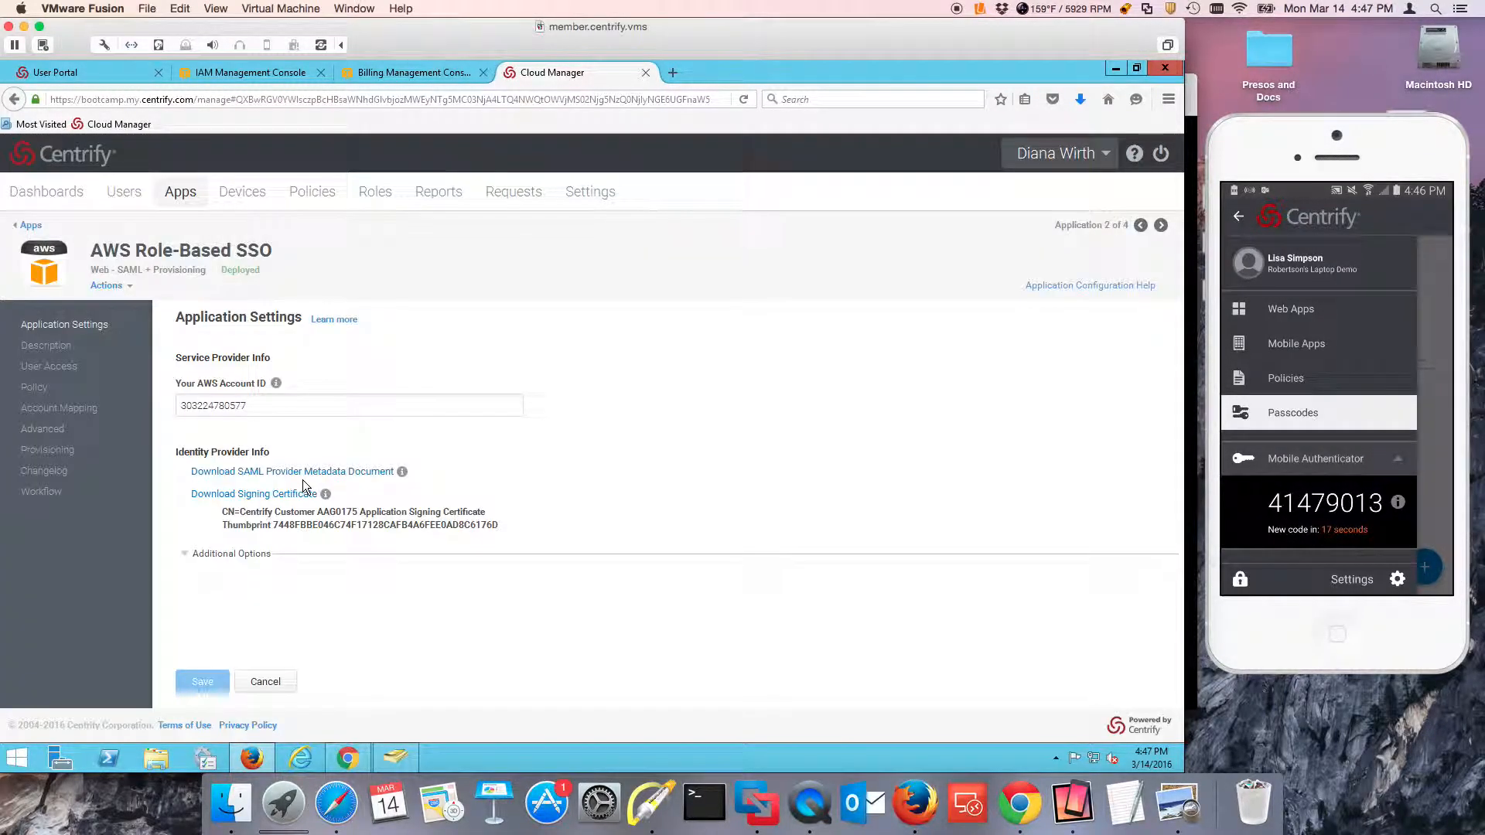
Set the application's policy to require strong authentication and restrict it to clients within the corporate IP range, and save.
left_click(37, 389)
left_click(182, 364)
left_click(351, 423)
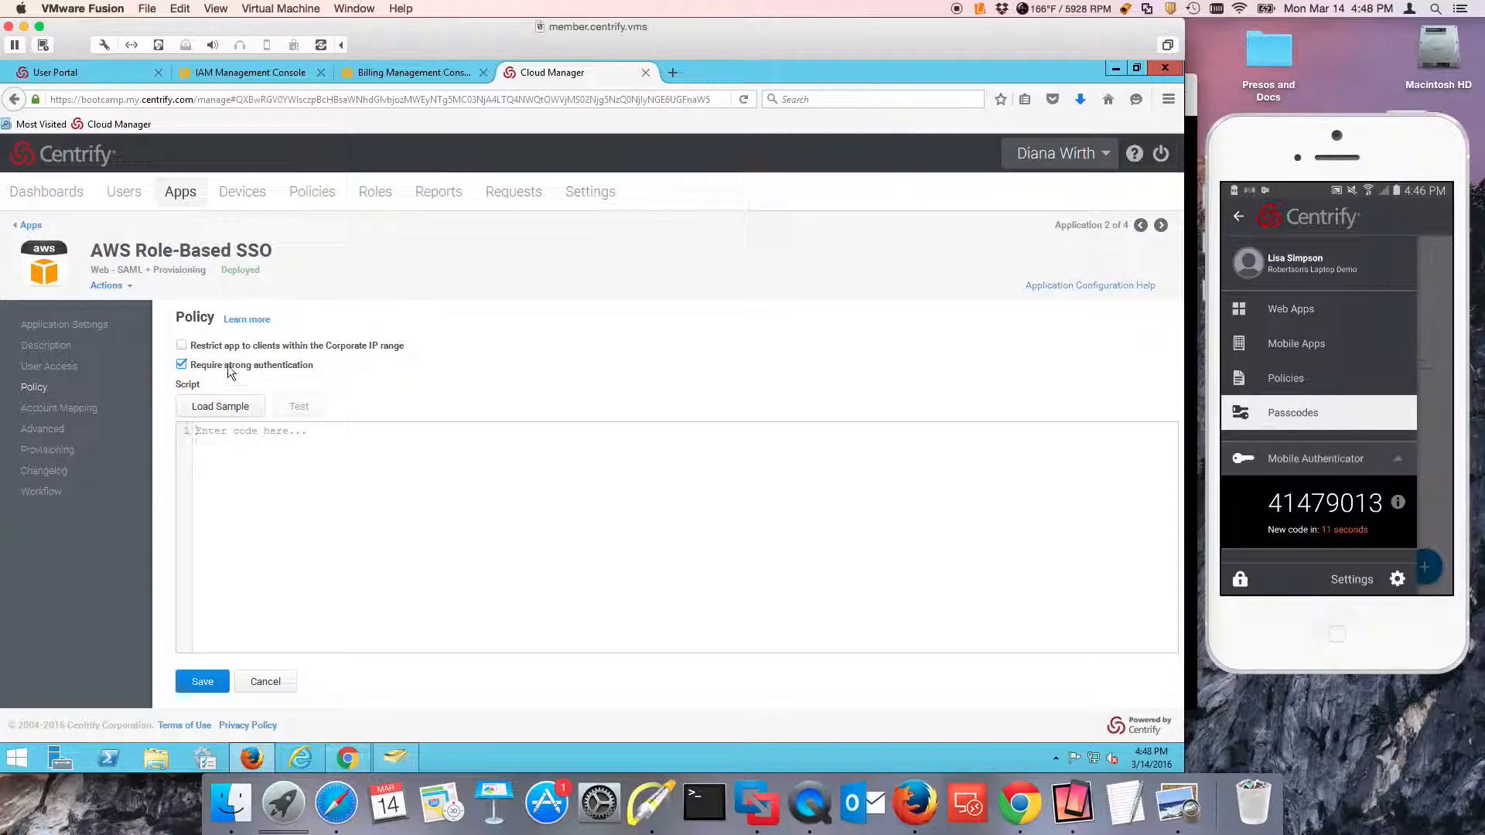
left_click(182, 347)
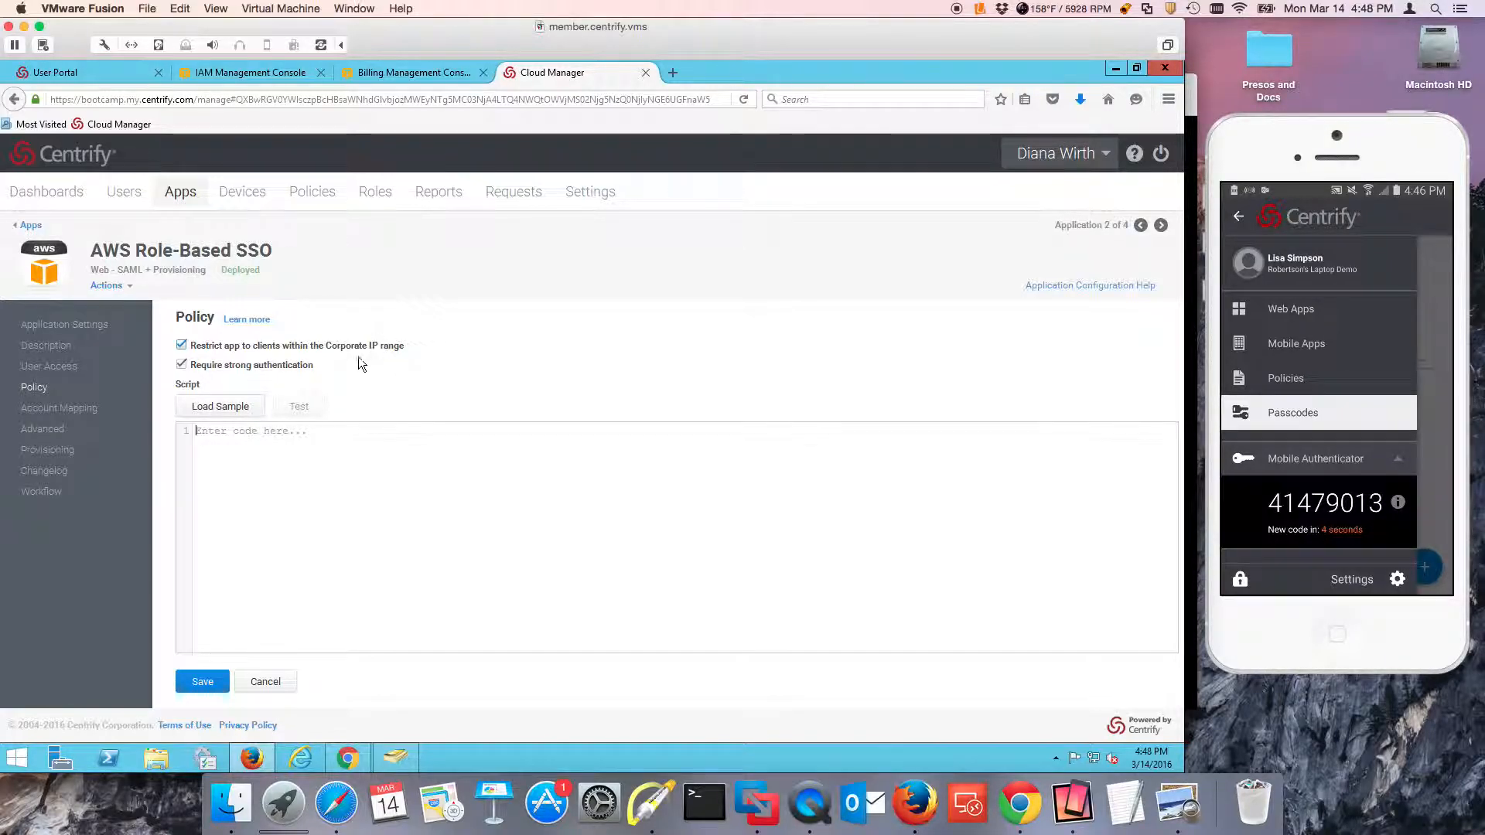
left_click(204, 682)
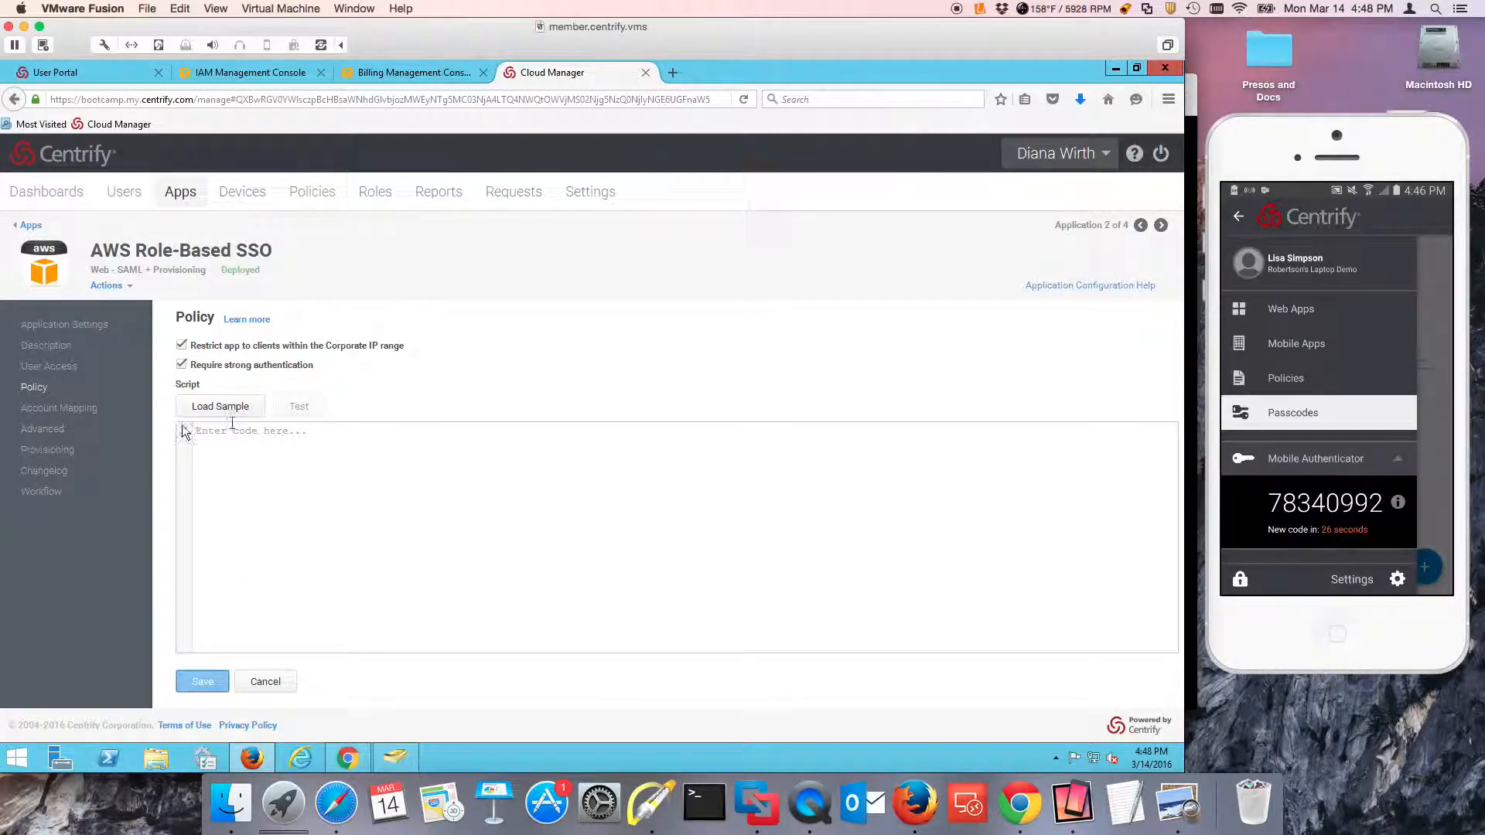
left_click(53, 450)
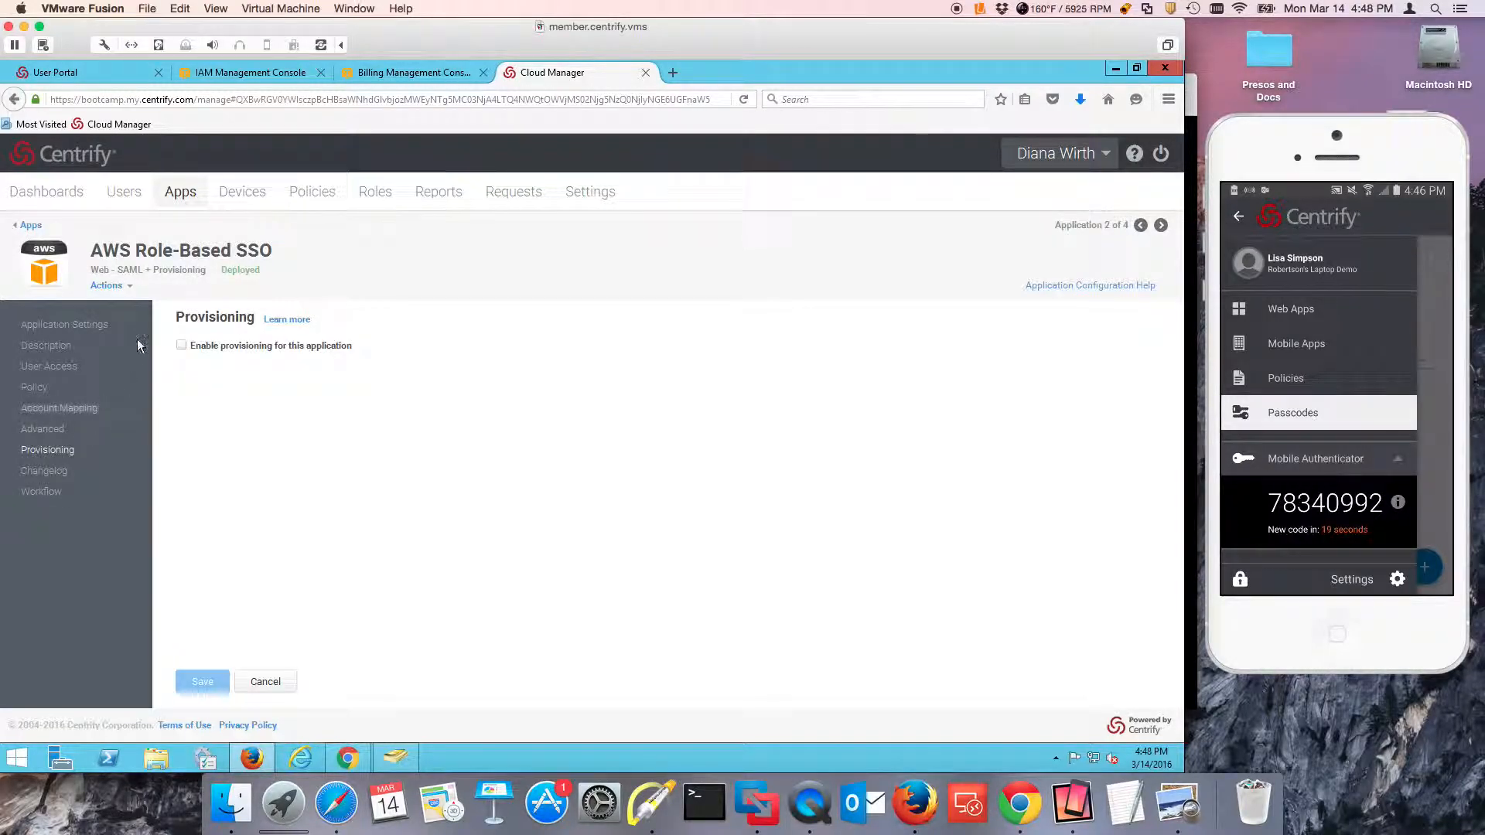
left_click(181, 344)
left_click(181, 345)
left_click(267, 683)
left_click(467, 464)
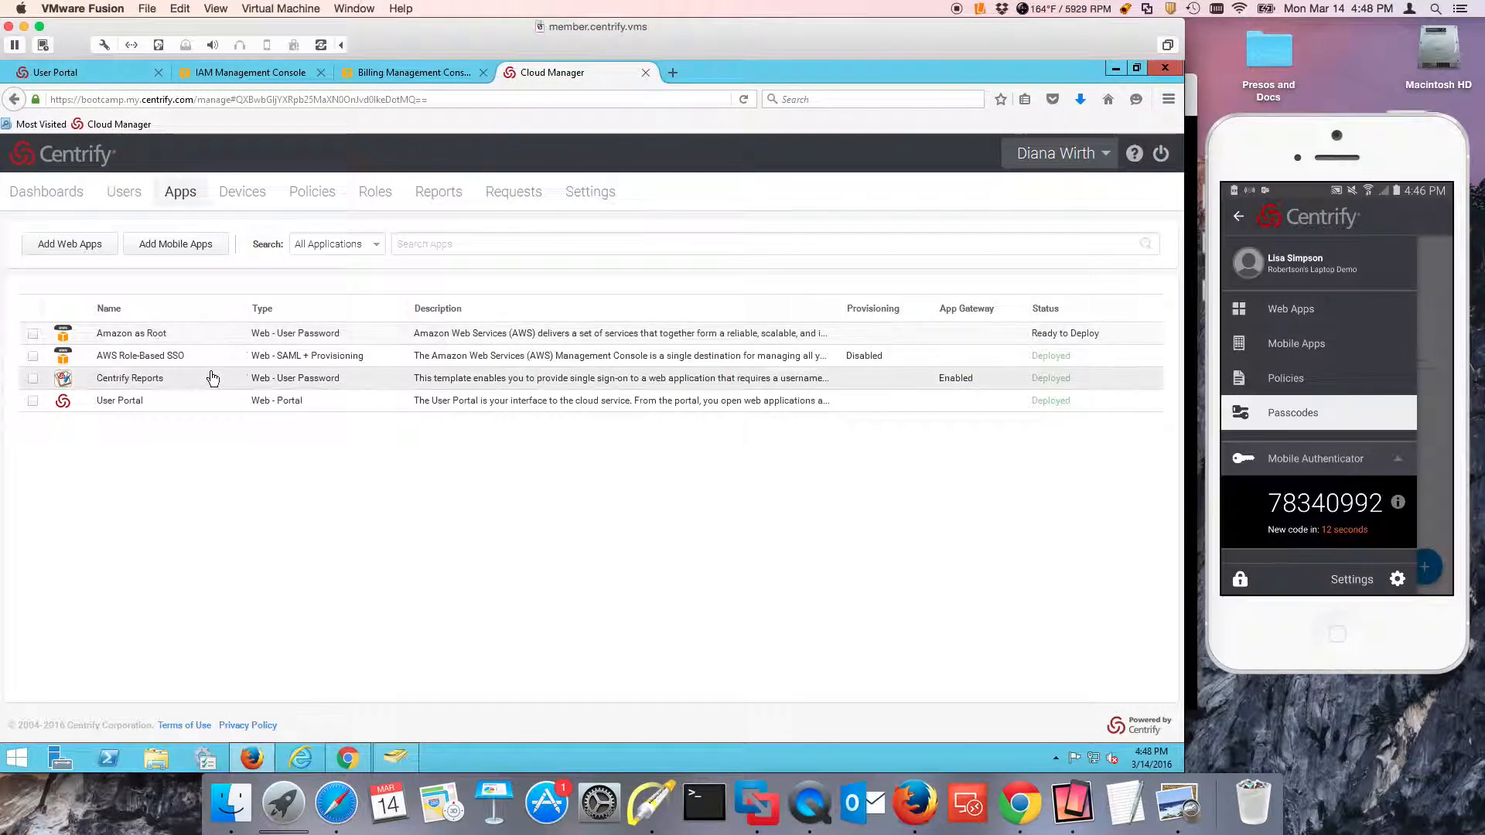
Reopen AWS Role-Based SSO and enable its request workflow with AmazonEC2ReadOnly as the requestor assignable role.
left_click(232, 356)
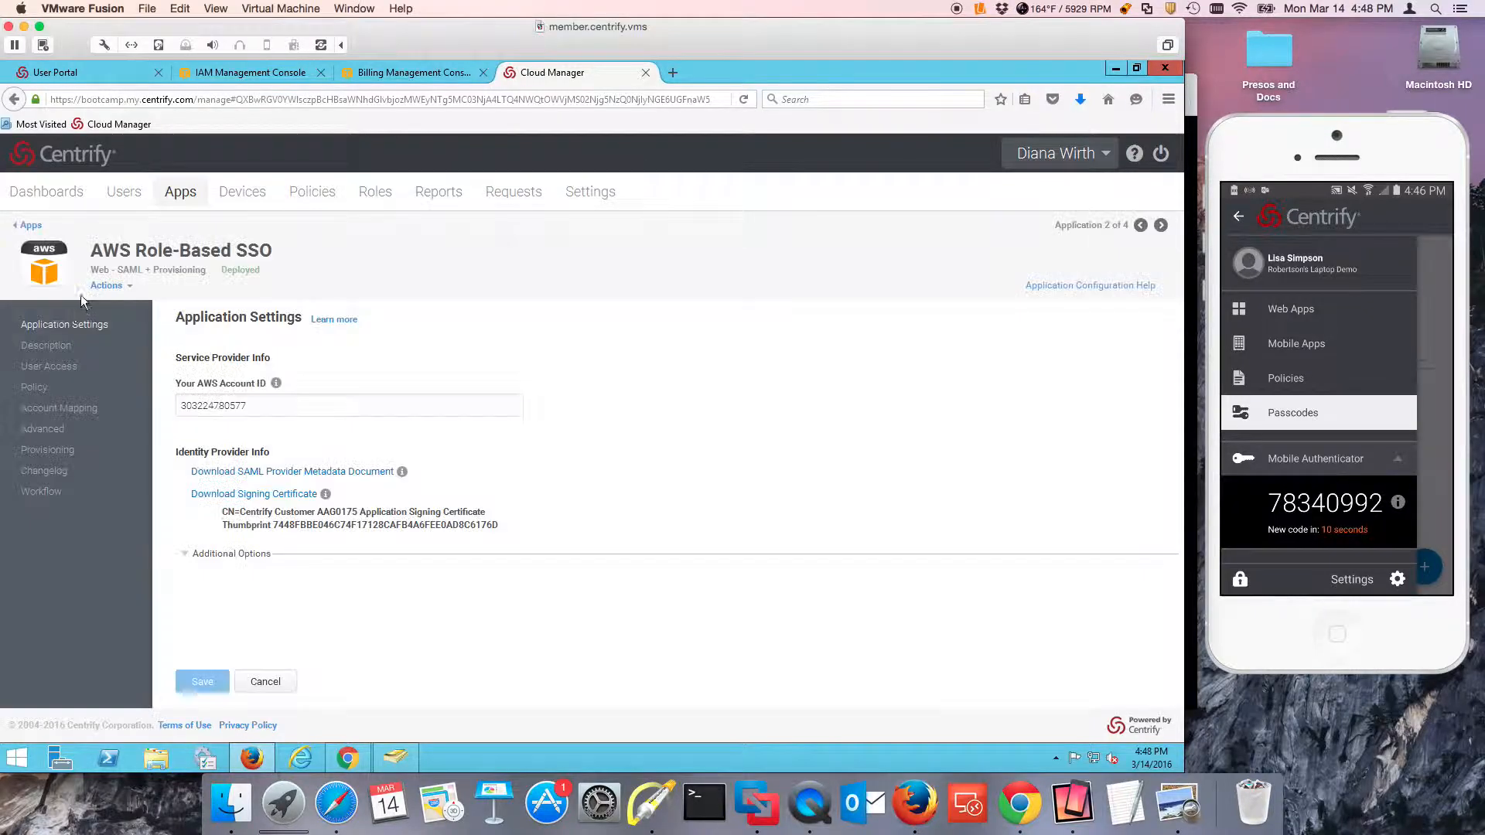
left_click(34, 387)
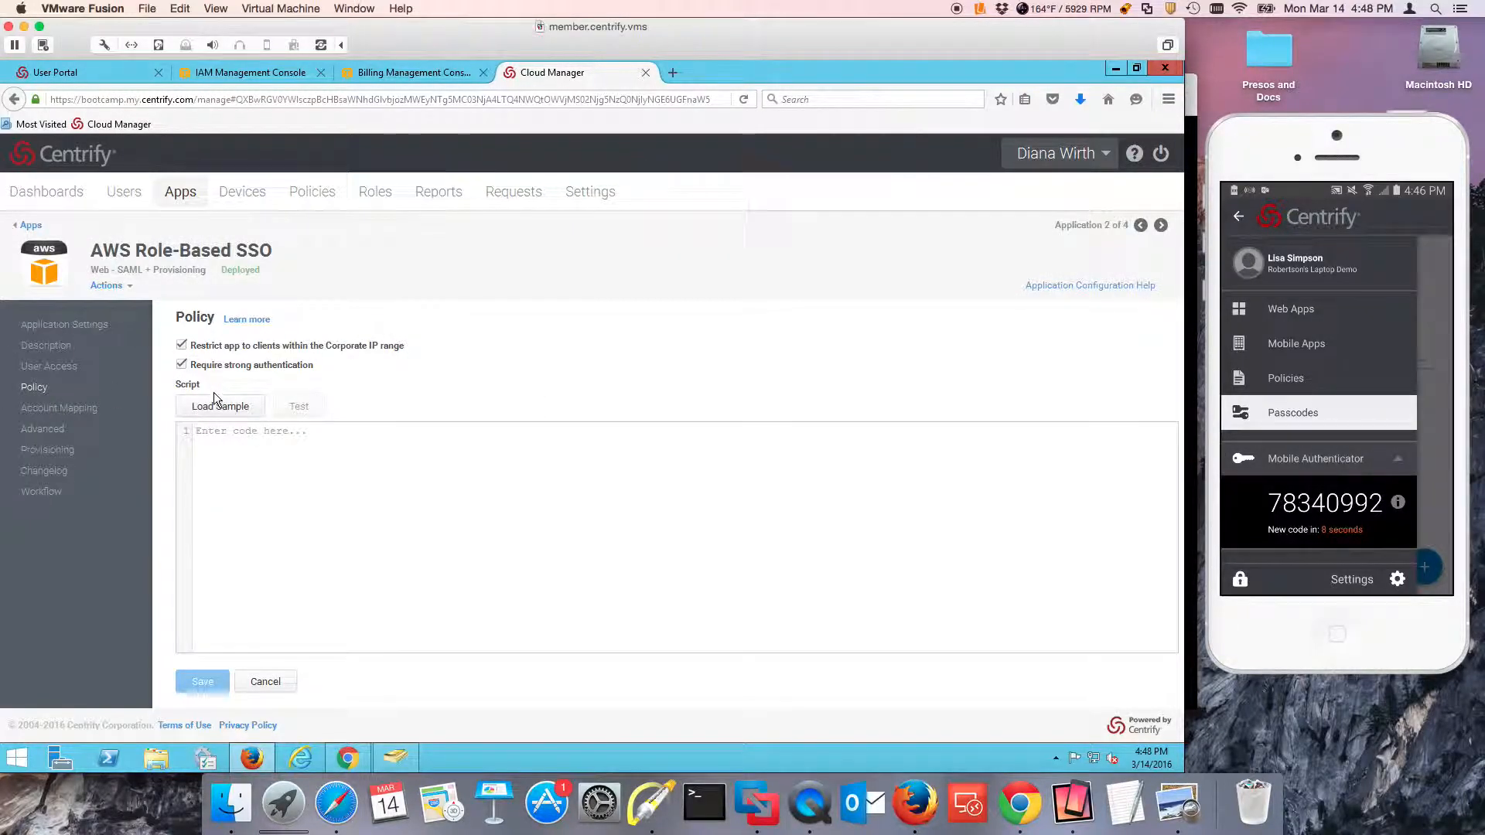
left_click(39, 491)
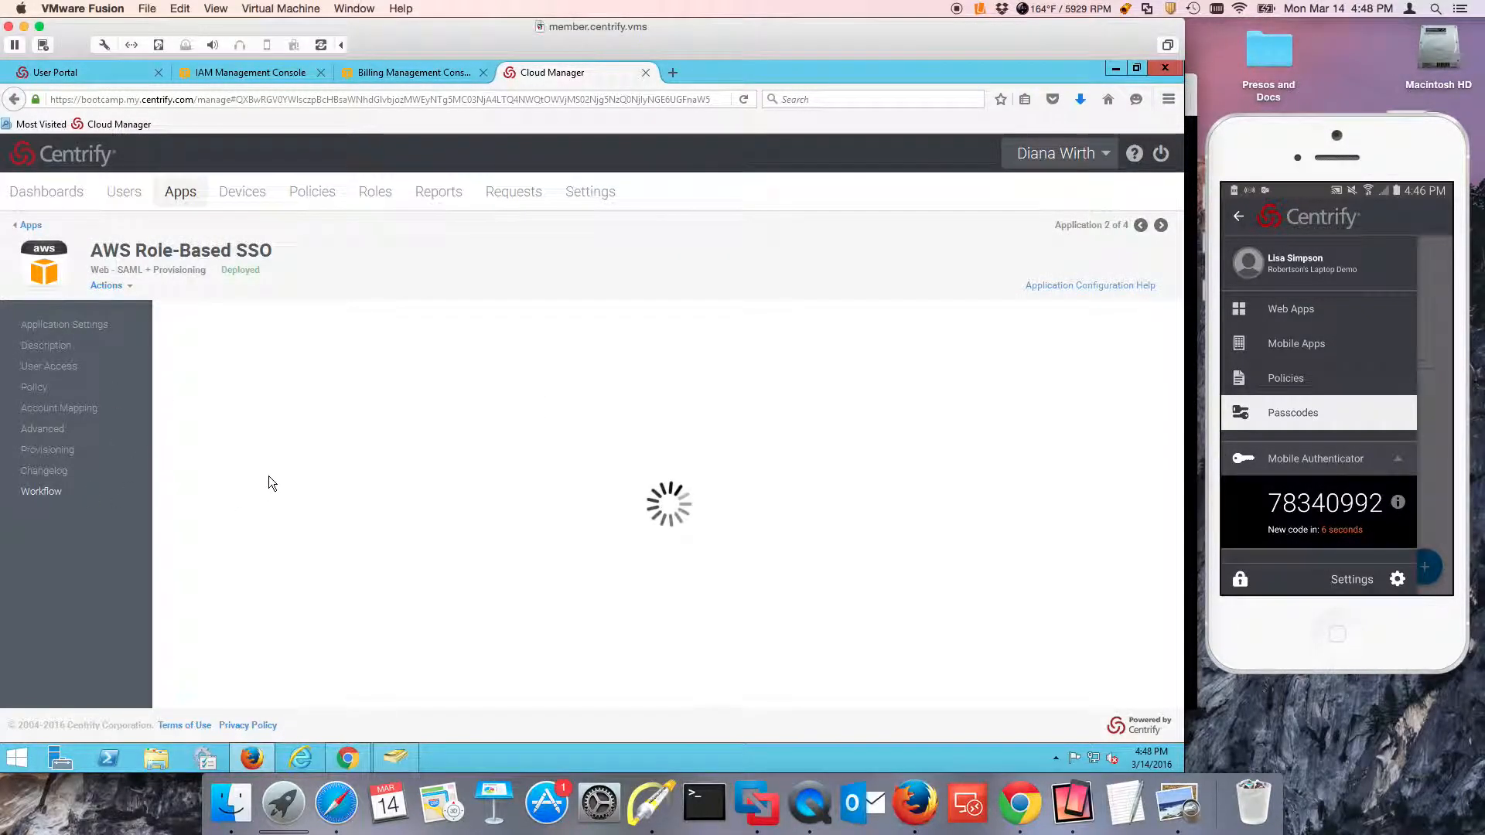
left_click(197, 346)
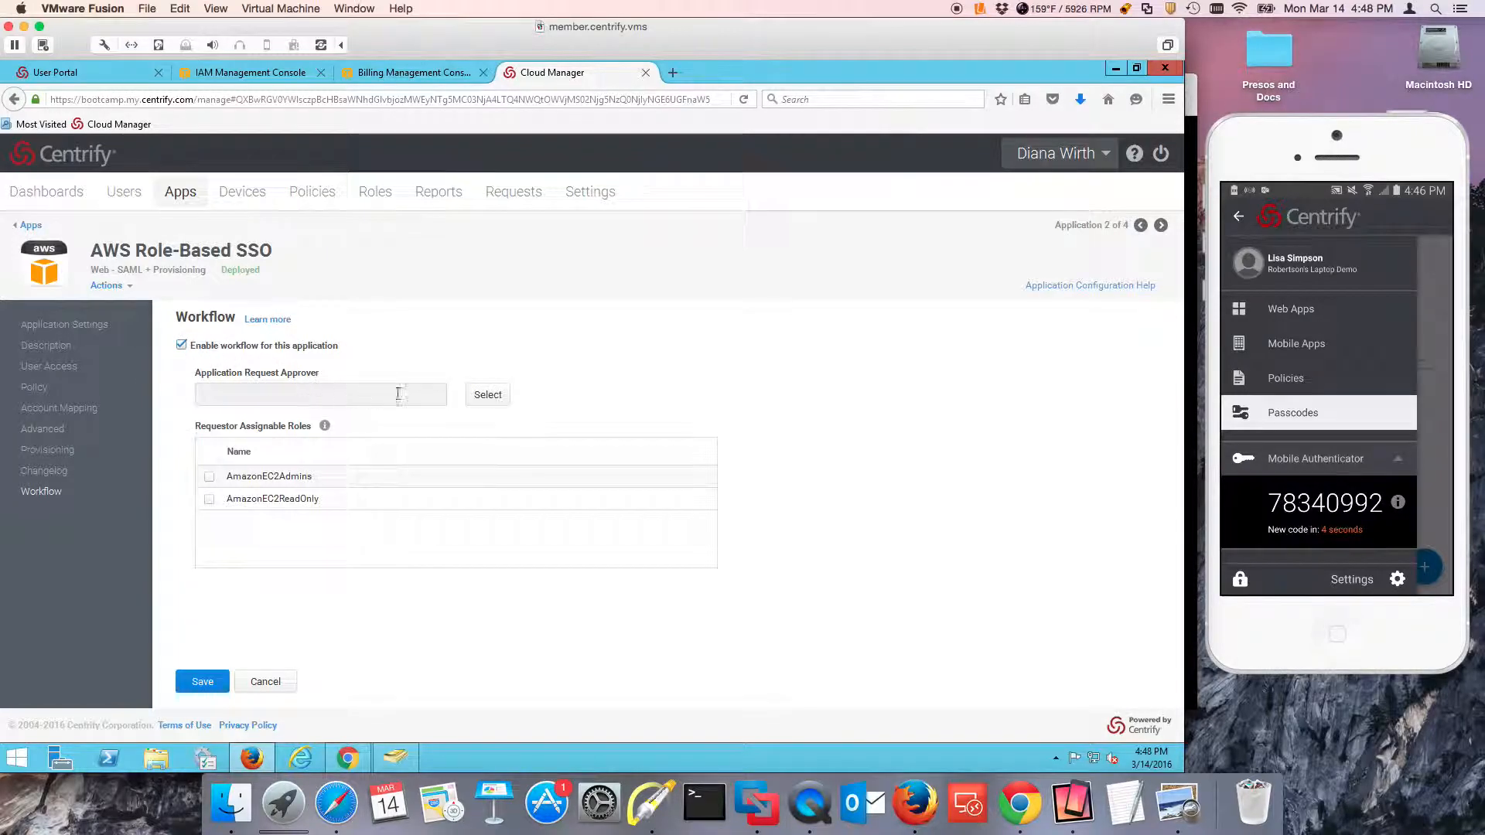
left_click(209, 500)
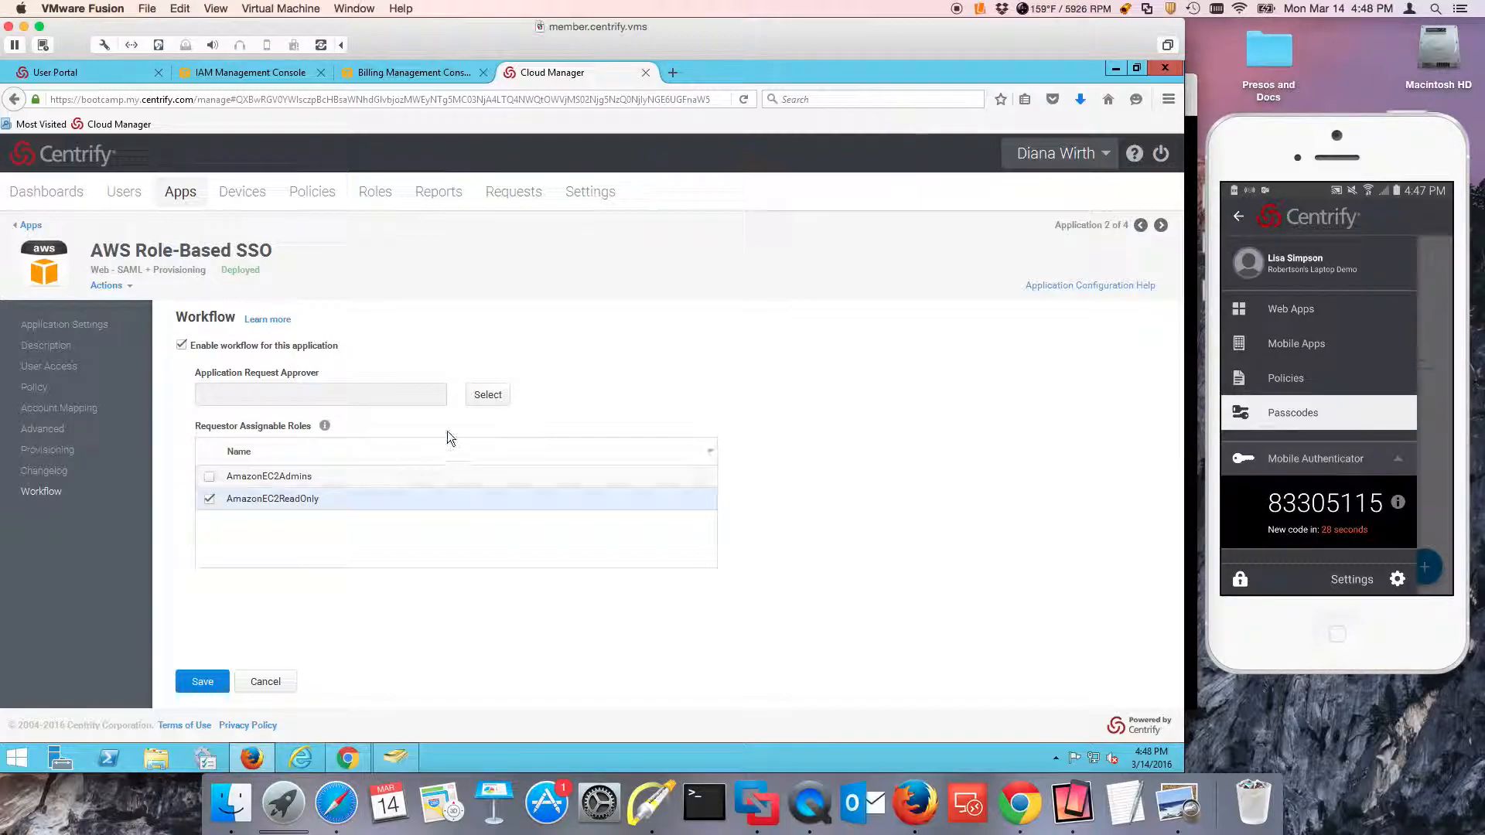
Search for "aws", choose AWS-App-Approvers as the application request approver, and save the workflow.
left_click(487, 396)
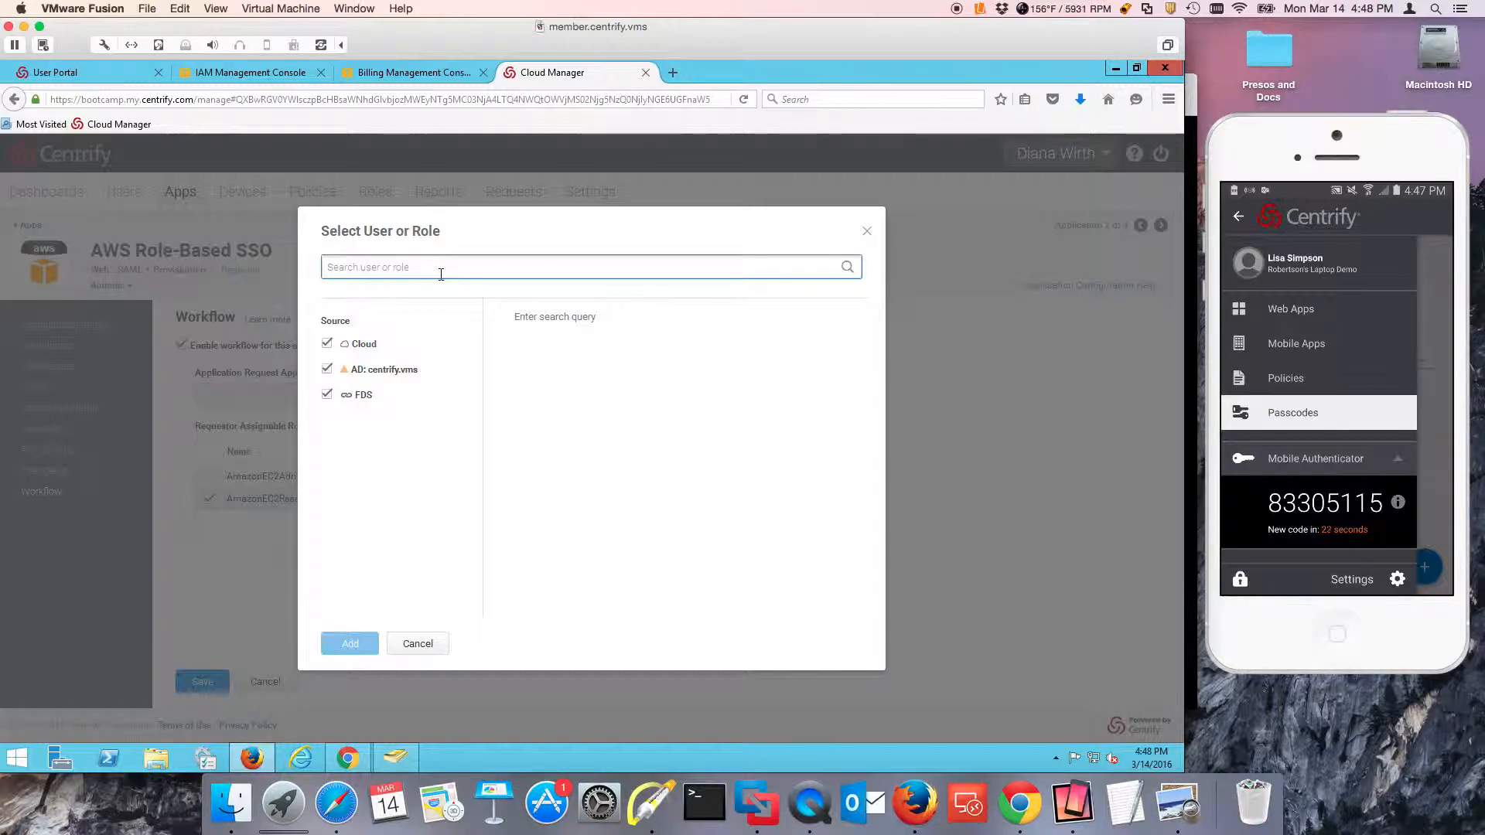
type("aws")
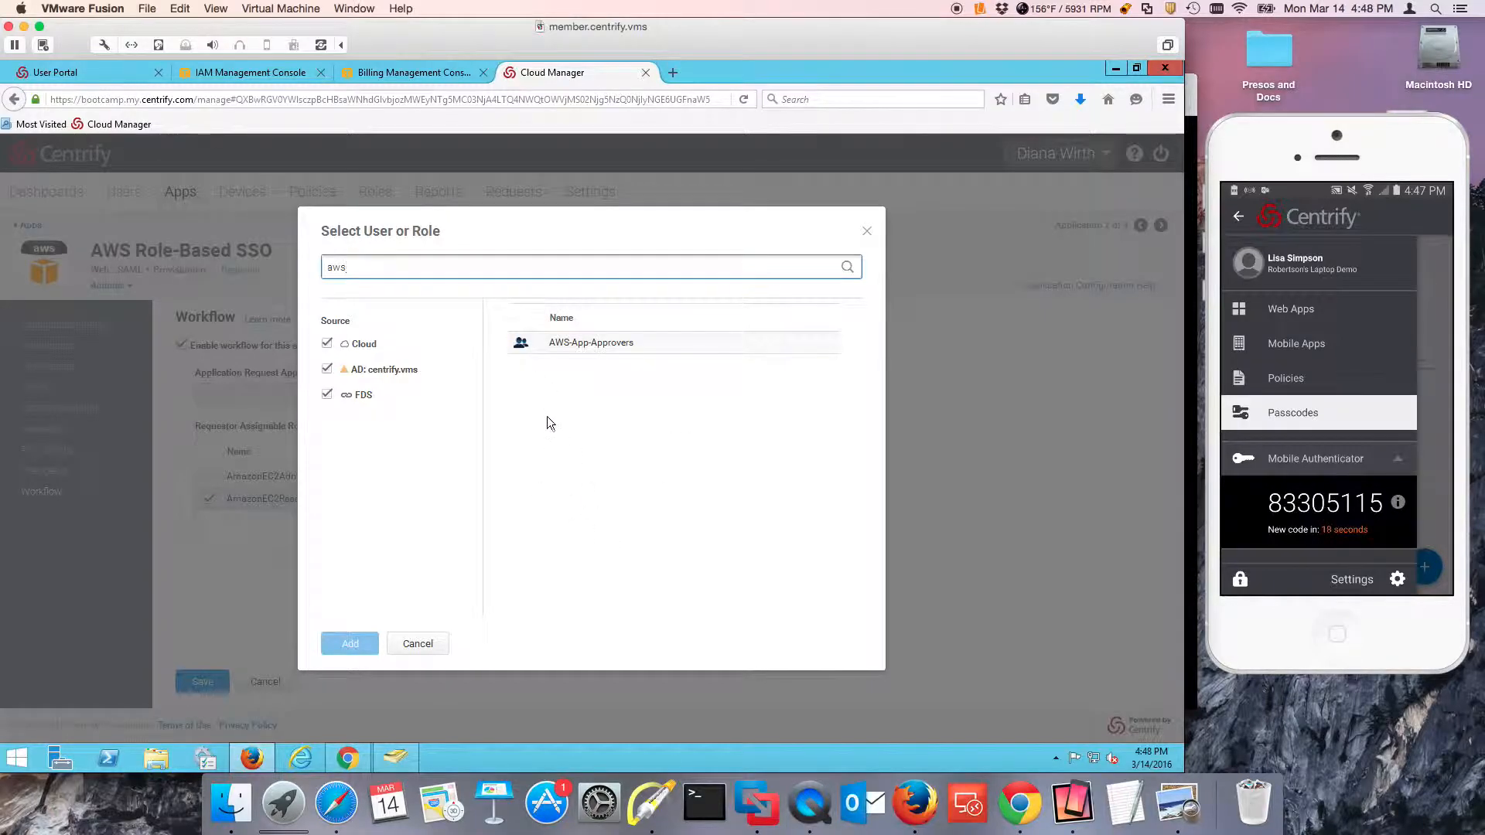
left_click(540, 342)
double_click(541, 342)
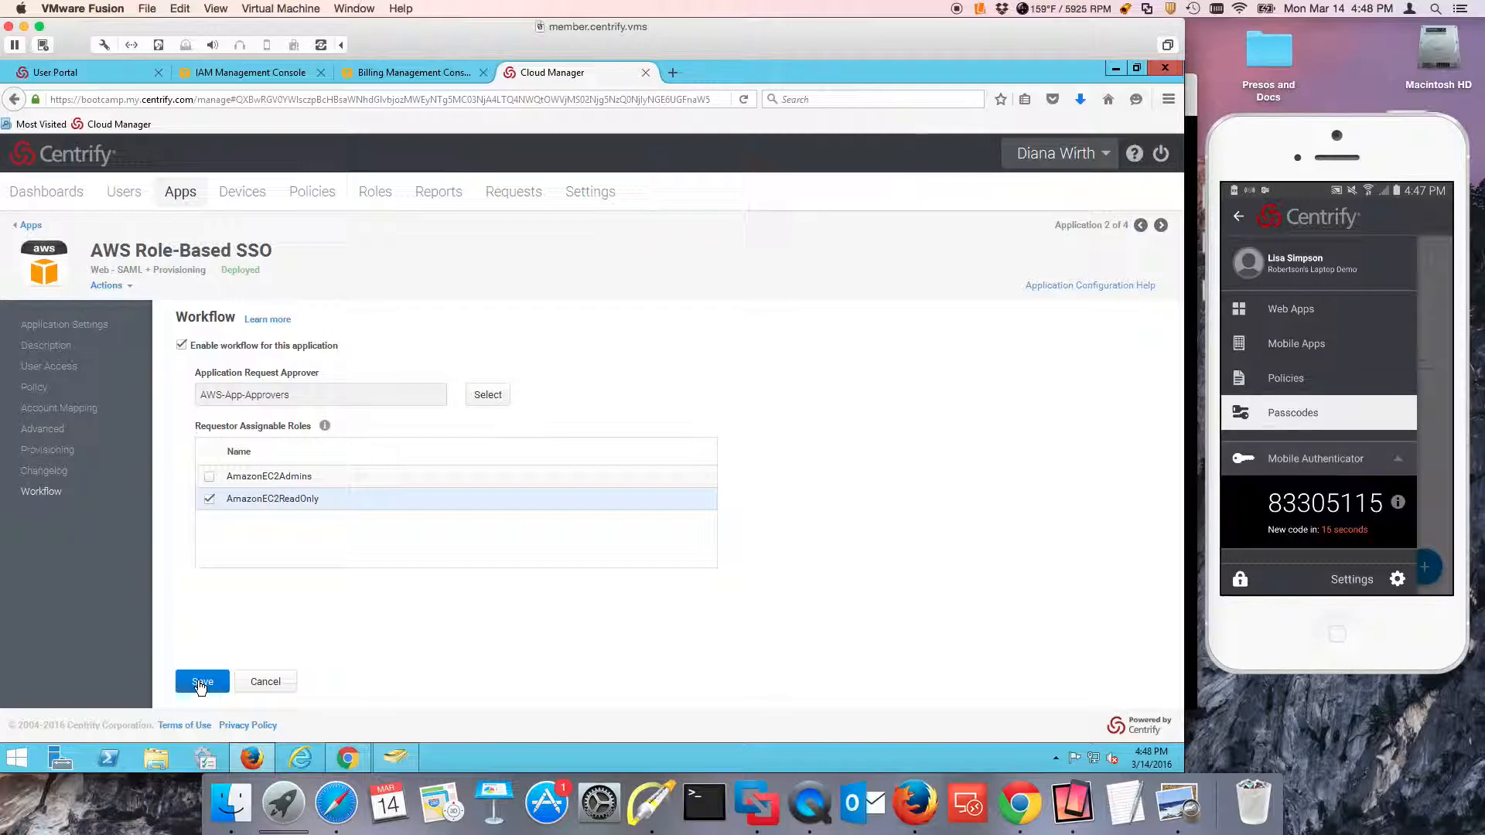
left_click(201, 683)
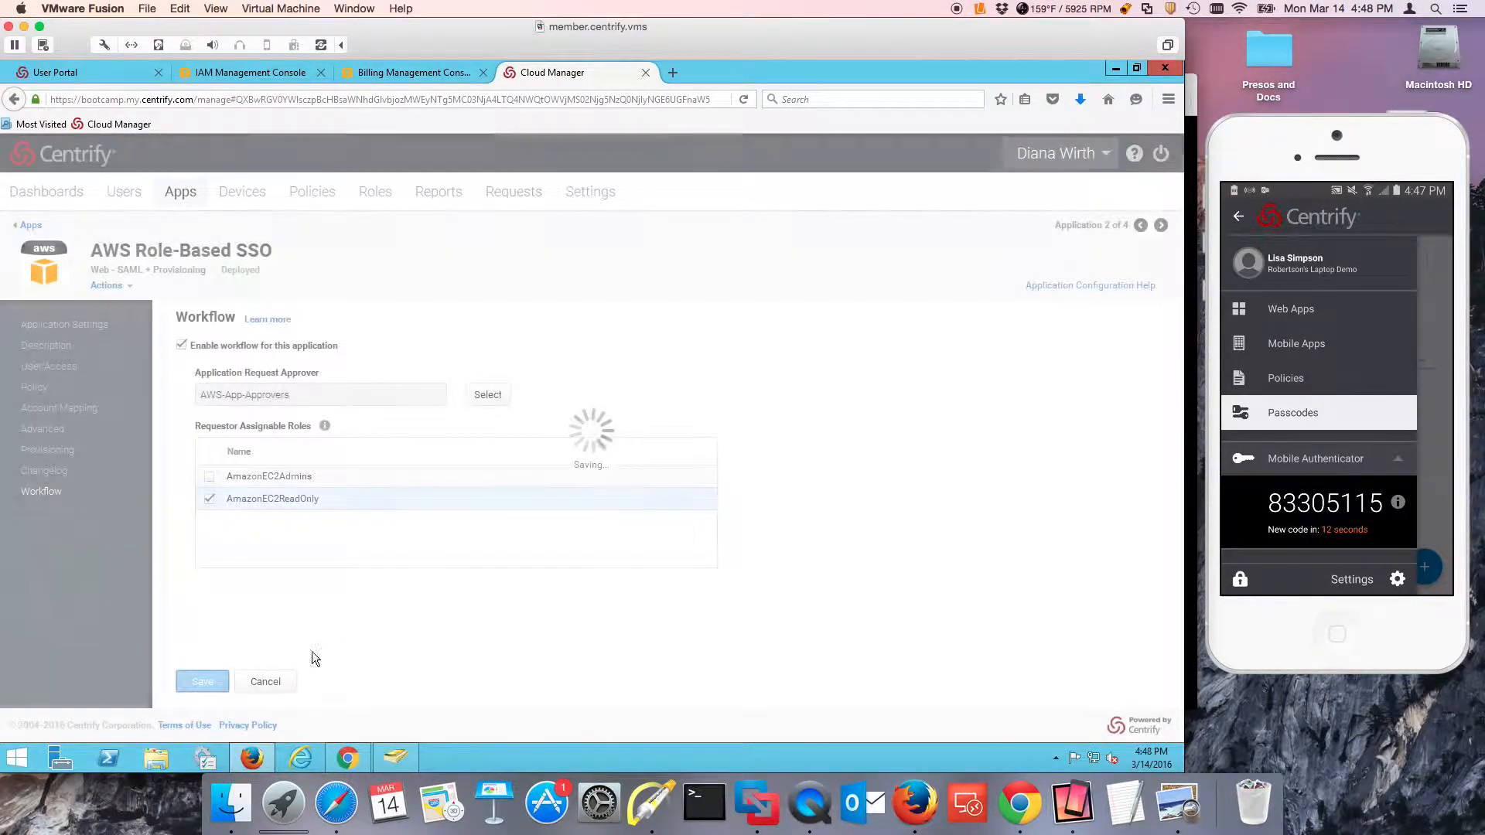
Examine the corporate IP range in the network settings and the current IP offered when adding a range, without adding one.
left_click(590, 193)
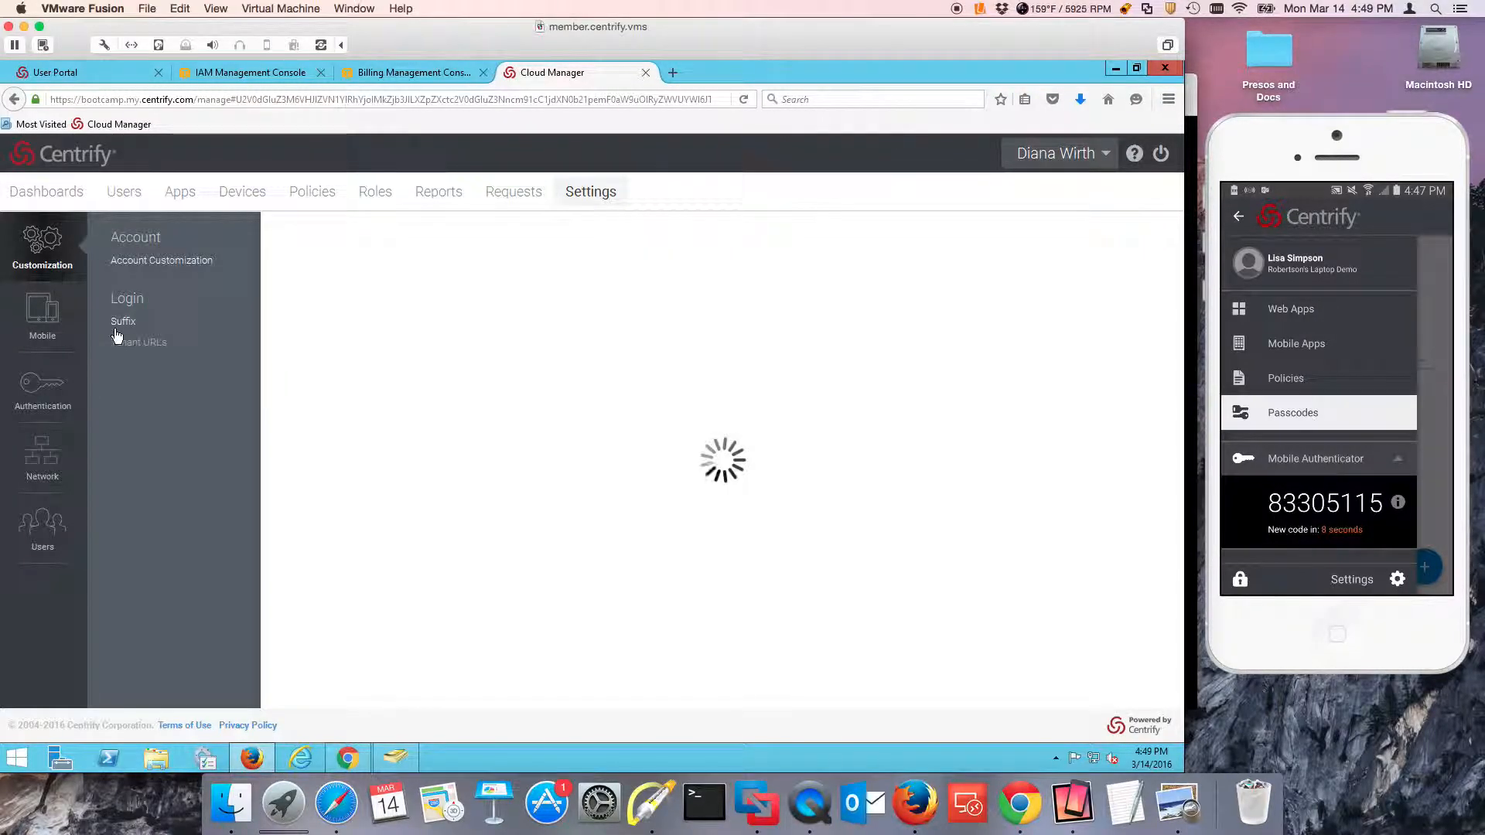
left_click(45, 455)
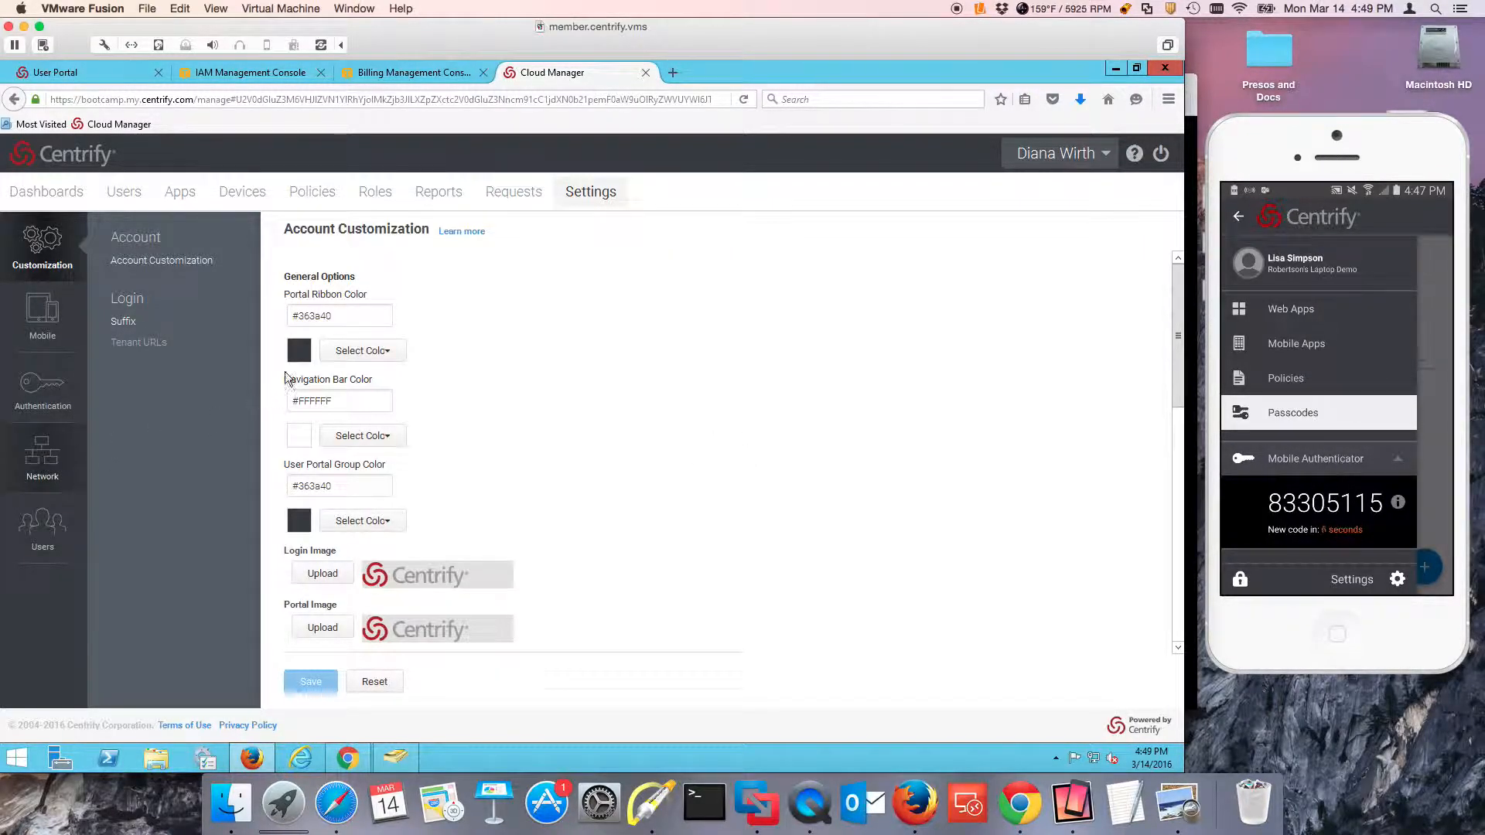
left_click(178, 282)
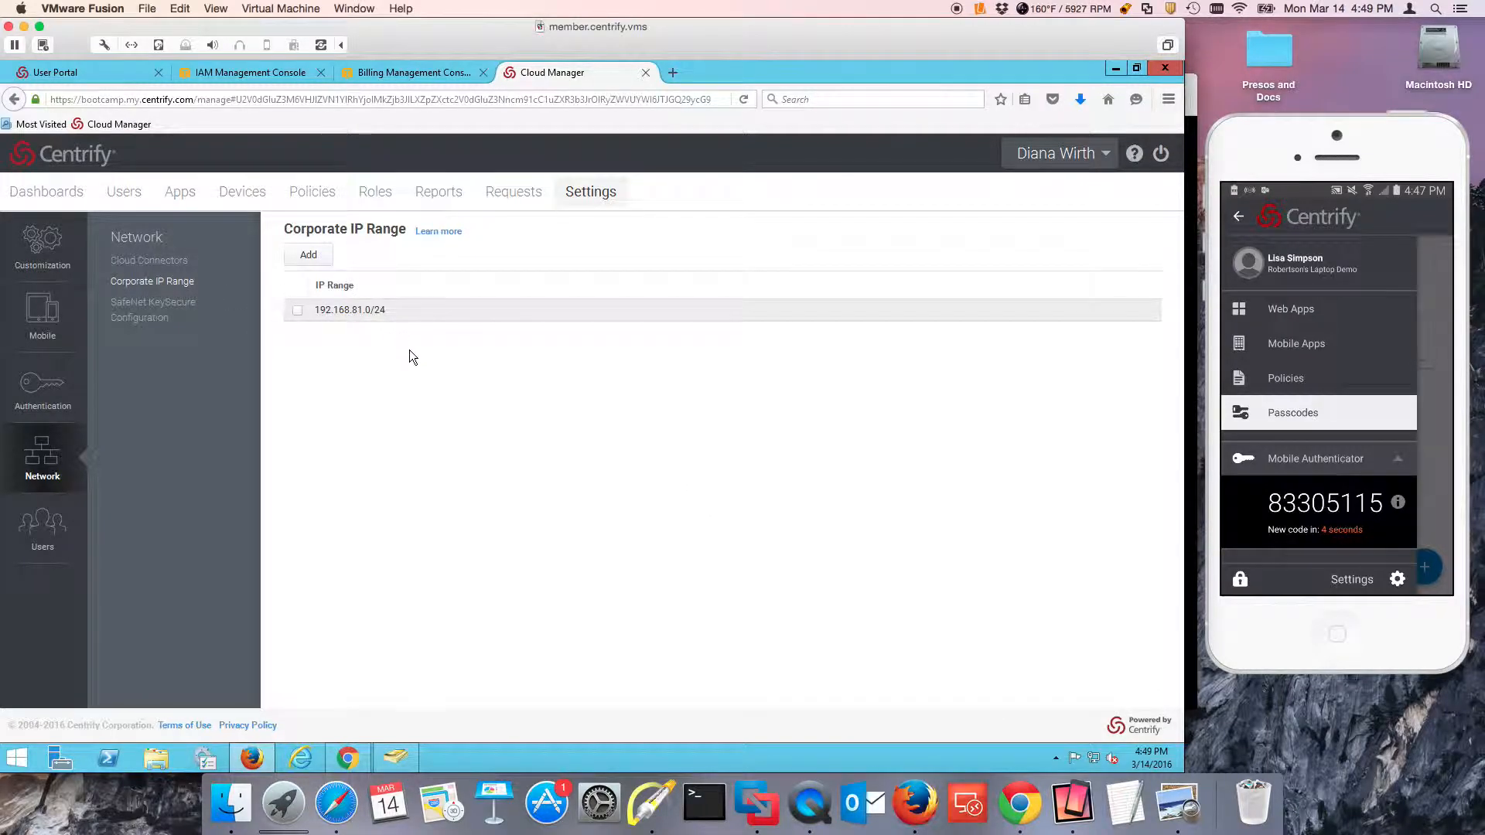
left_click(309, 256)
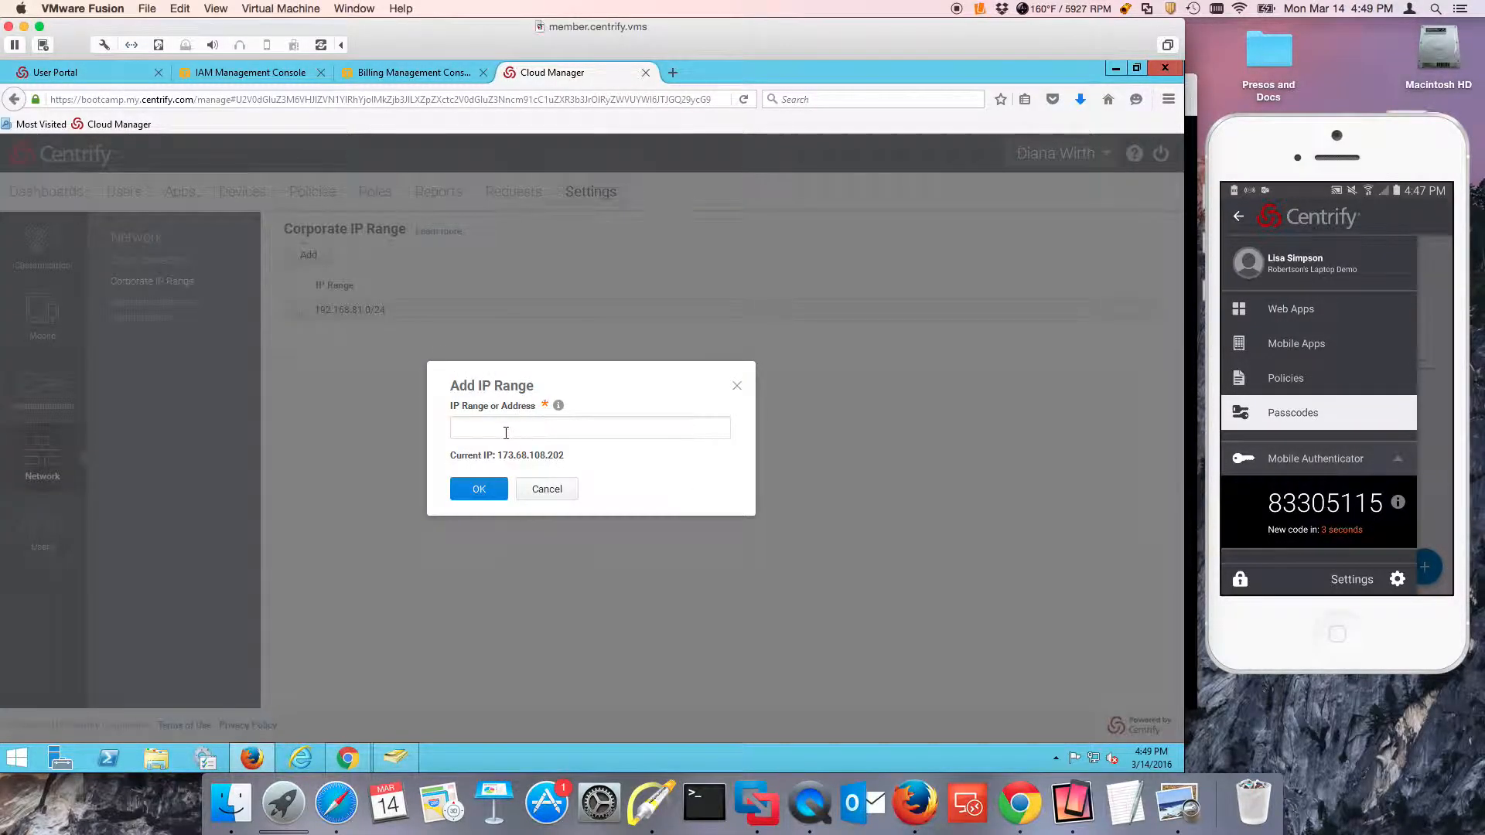
left_click_drag(572, 456, 497, 455)
left_click(541, 432)
left_click_drag(564, 457, 498, 452)
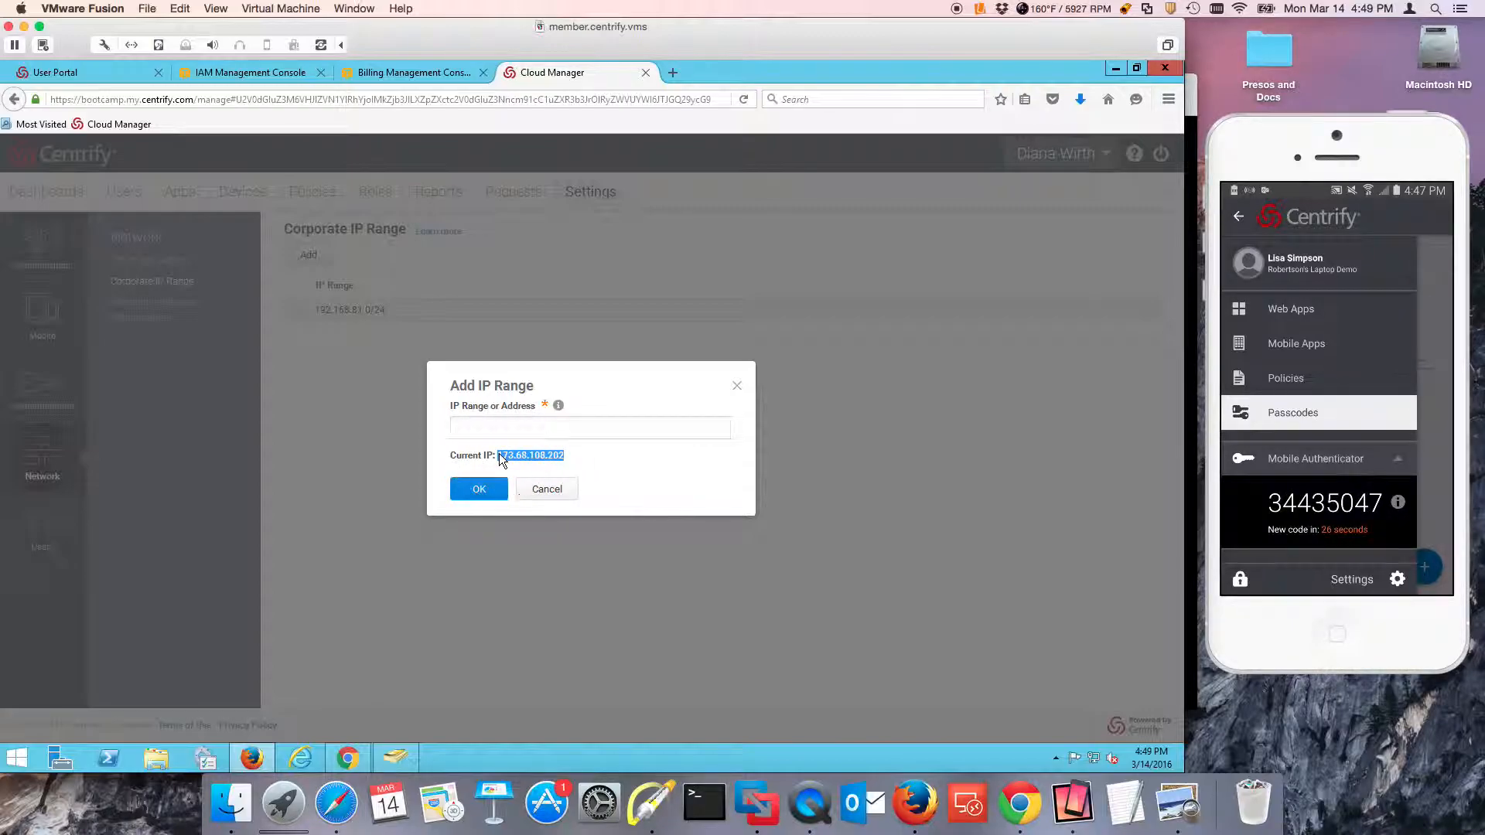
left_click(554, 495)
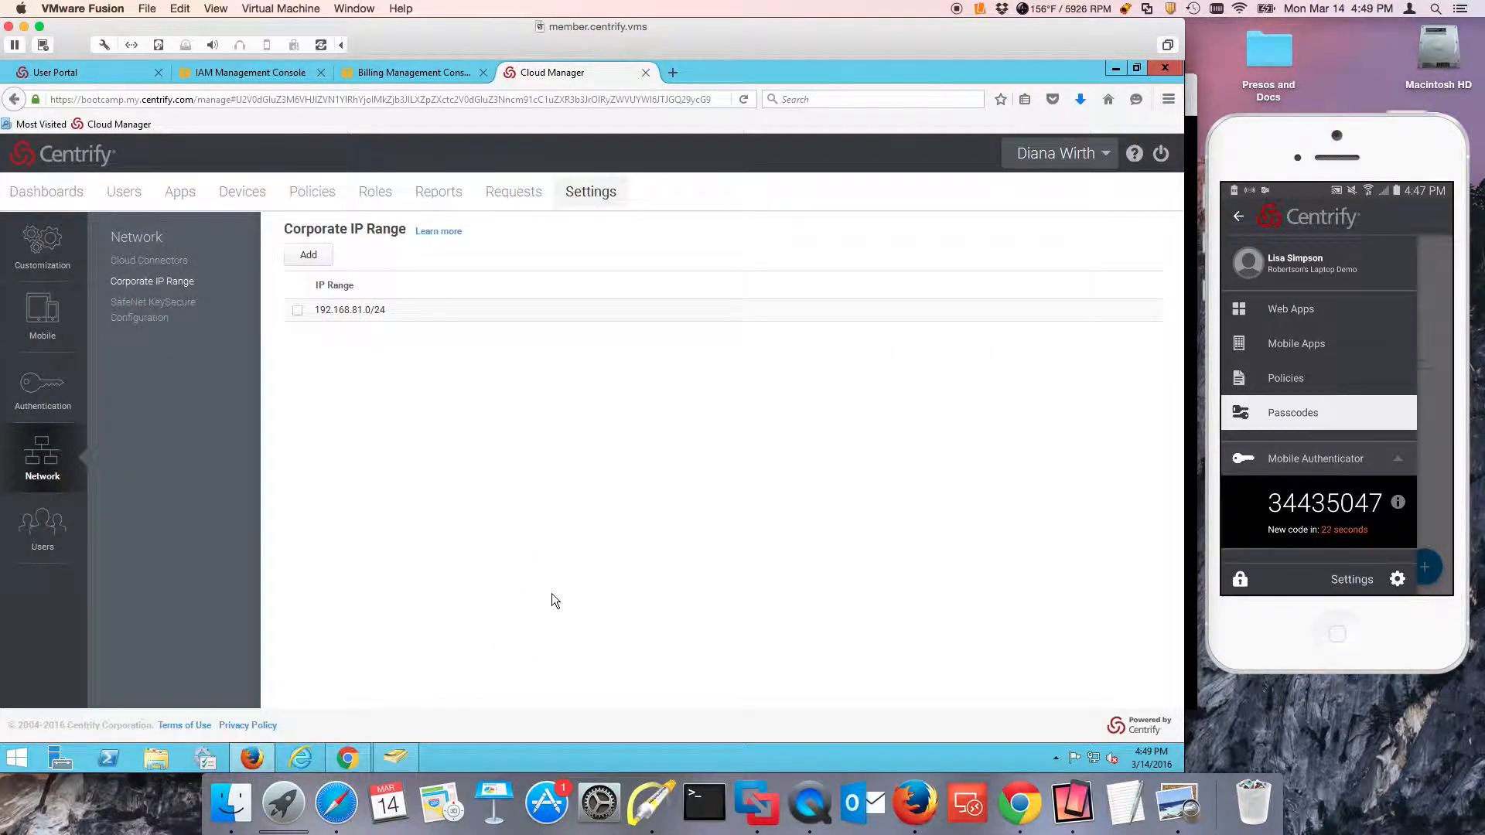
Switch to the Chrome user portal, search the app catalog for "aws", and request AWS Role-Based SSO with the reason "demo IAOM\\OIM".
left_click(338, 764)
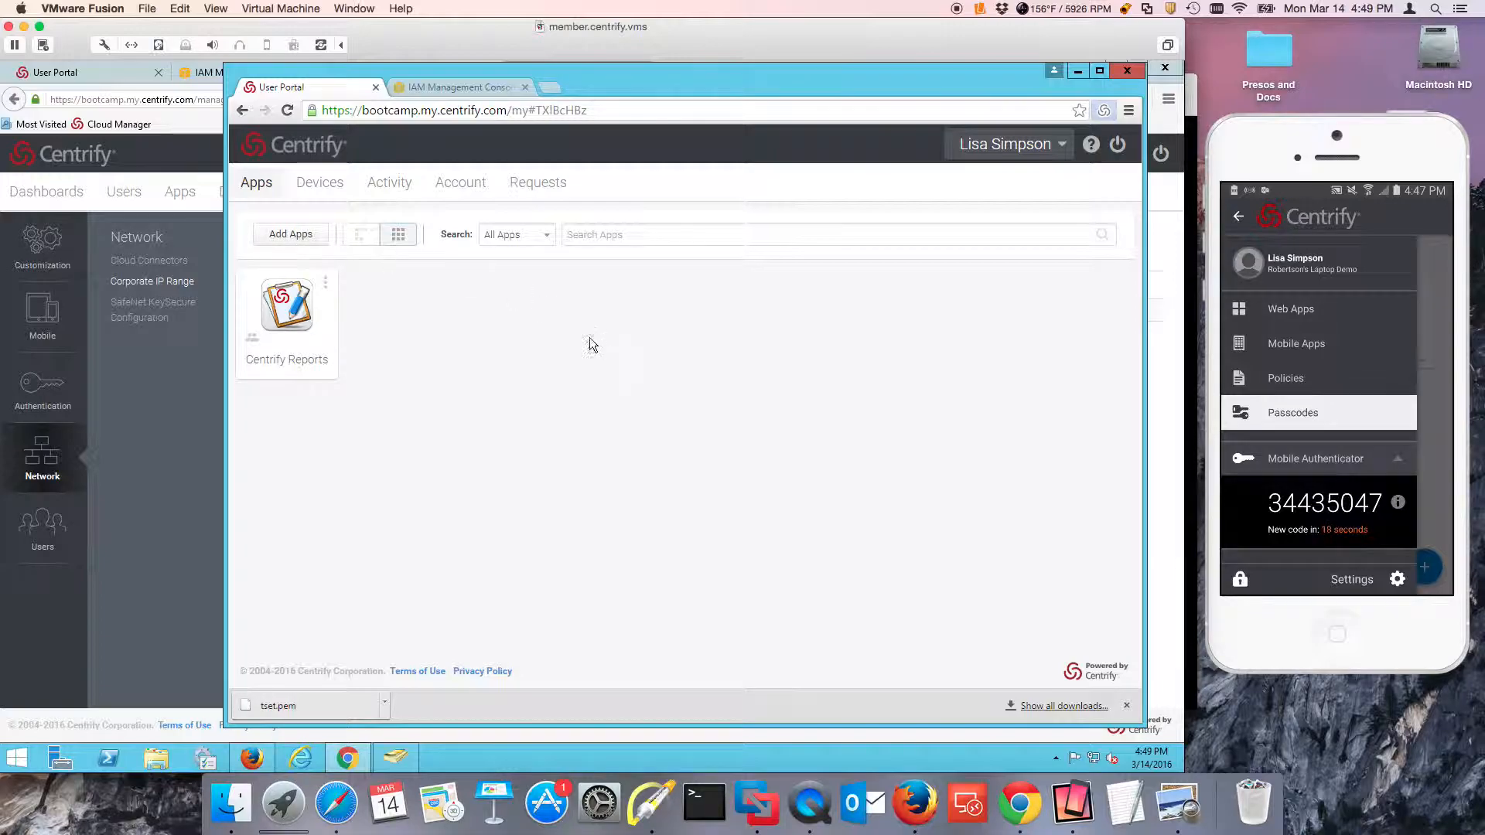
left_click(300, 236)
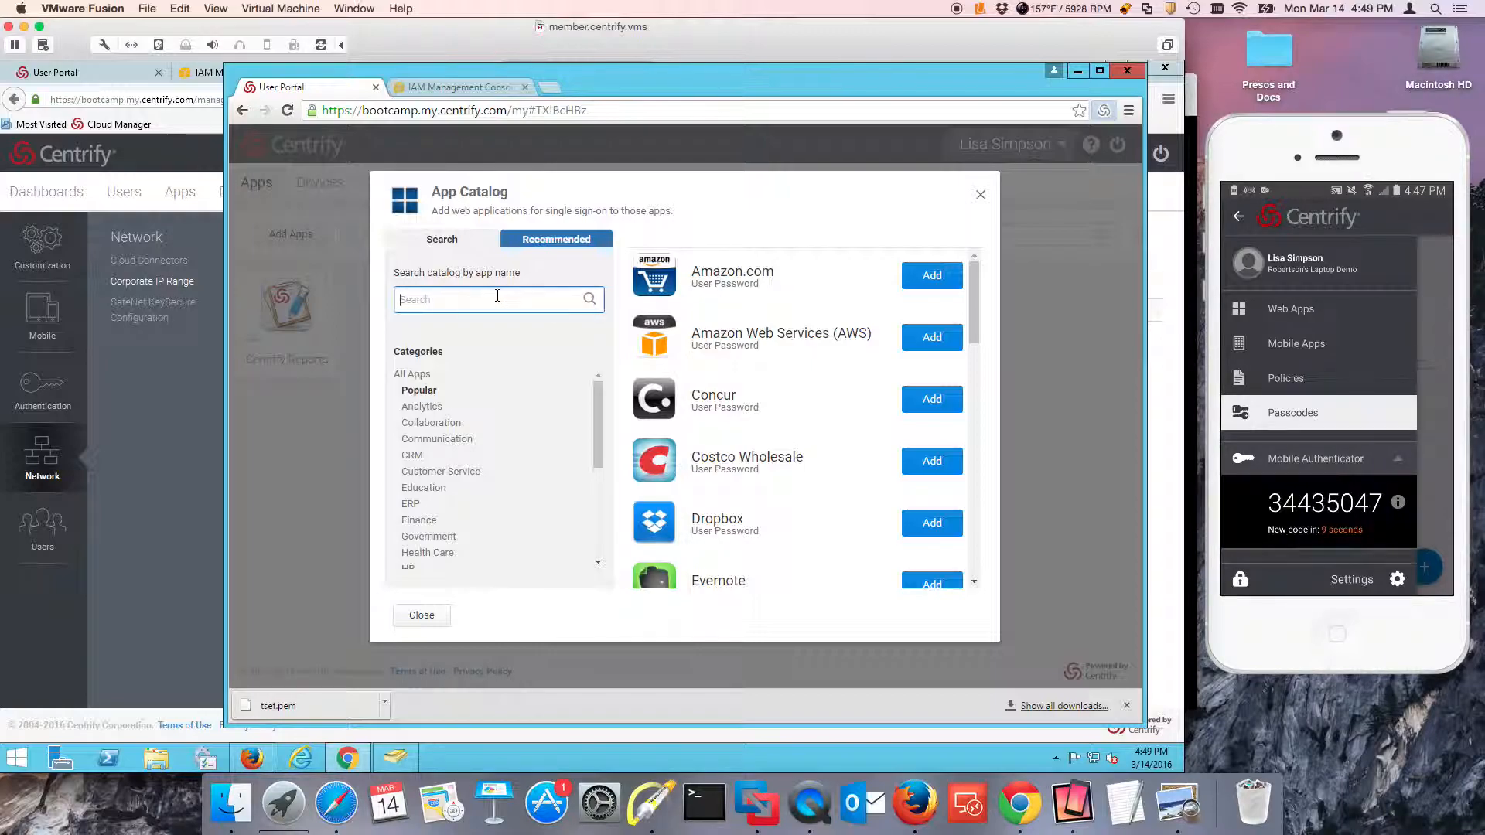
type("aws")
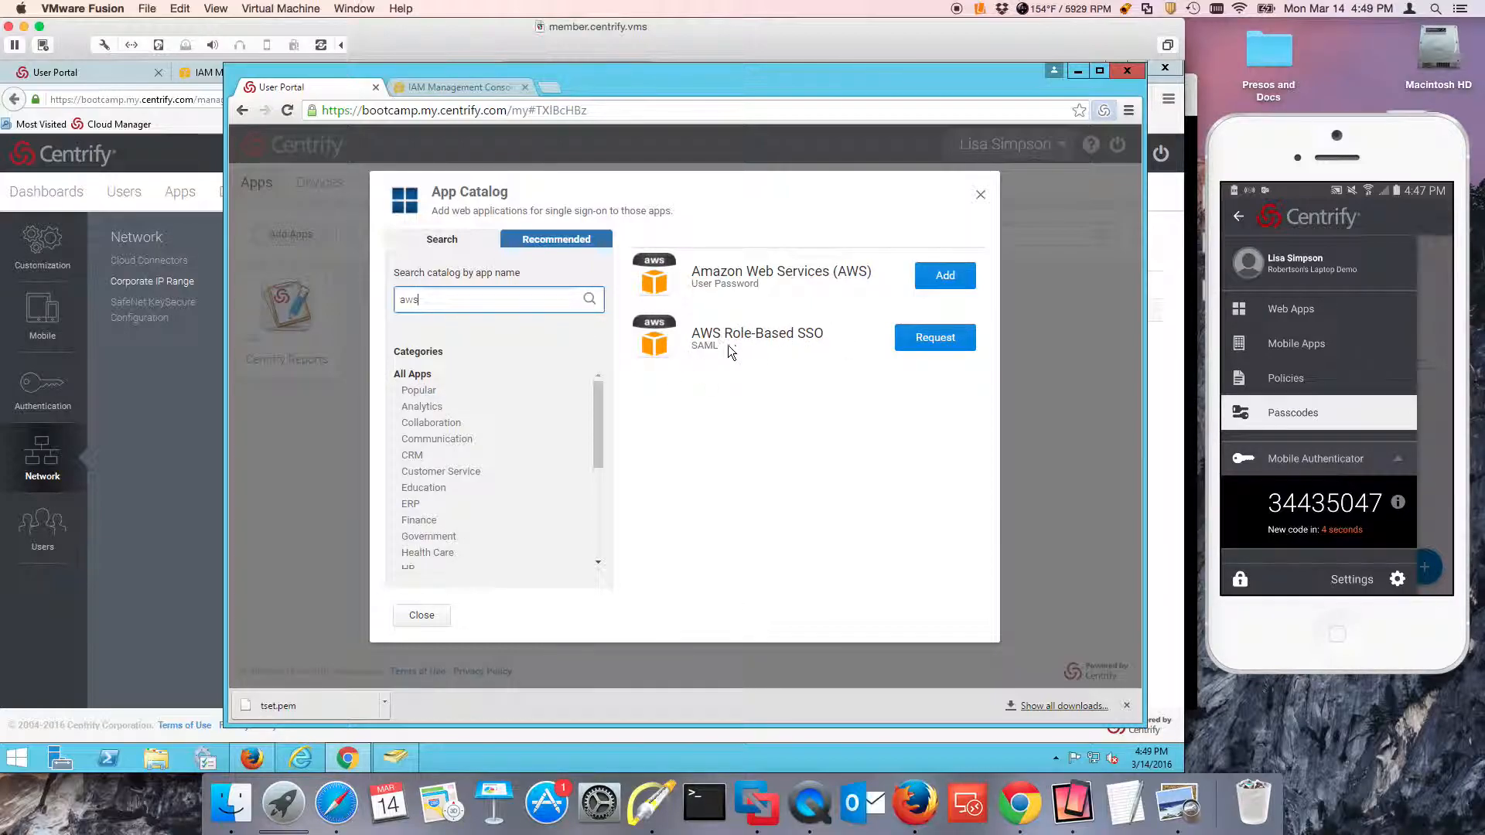
left_click(935, 340)
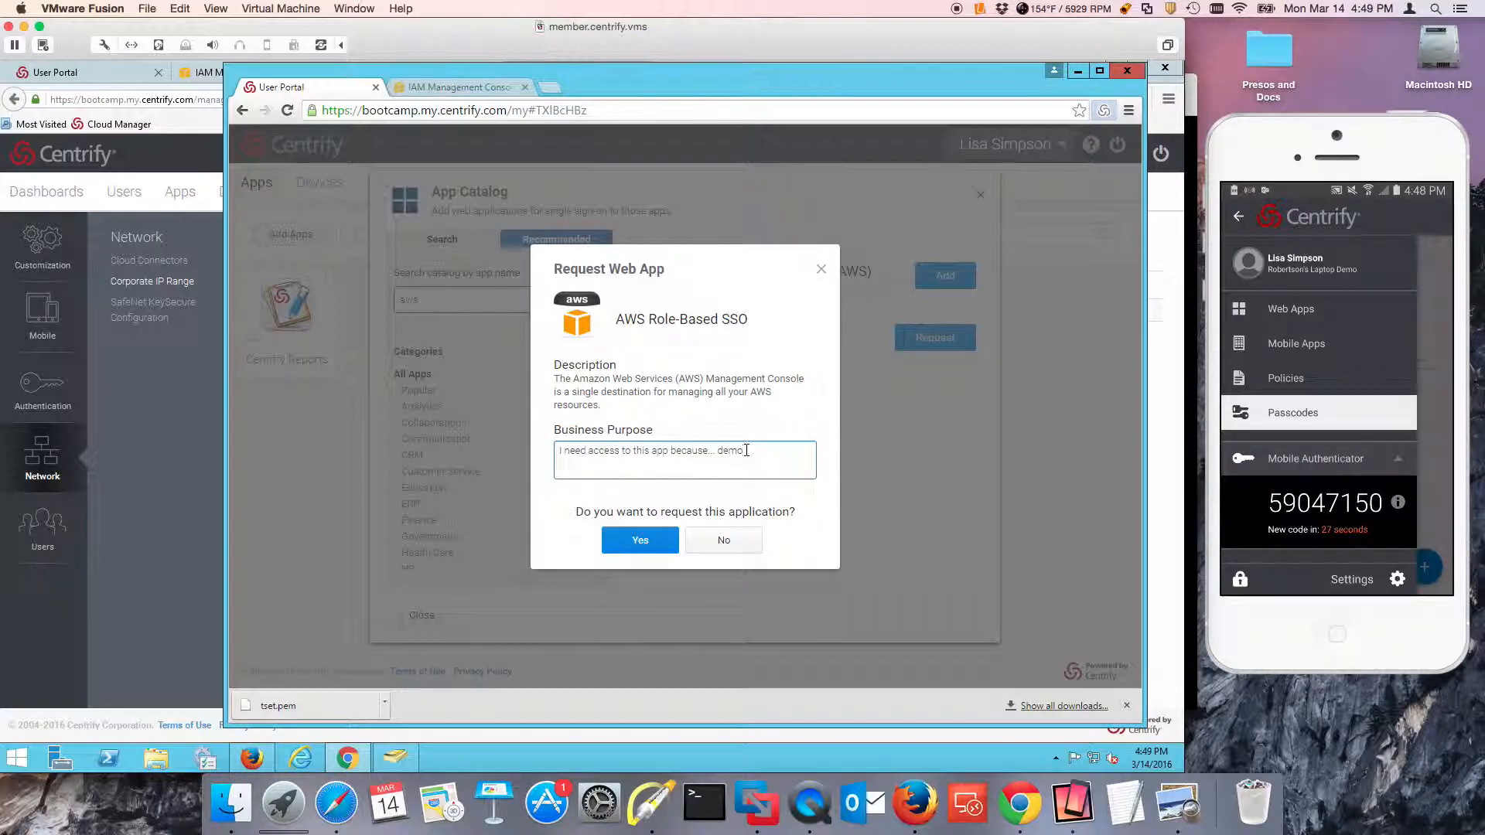
type("demo A")
type("OM\\\\OIM")
left_click(618, 542)
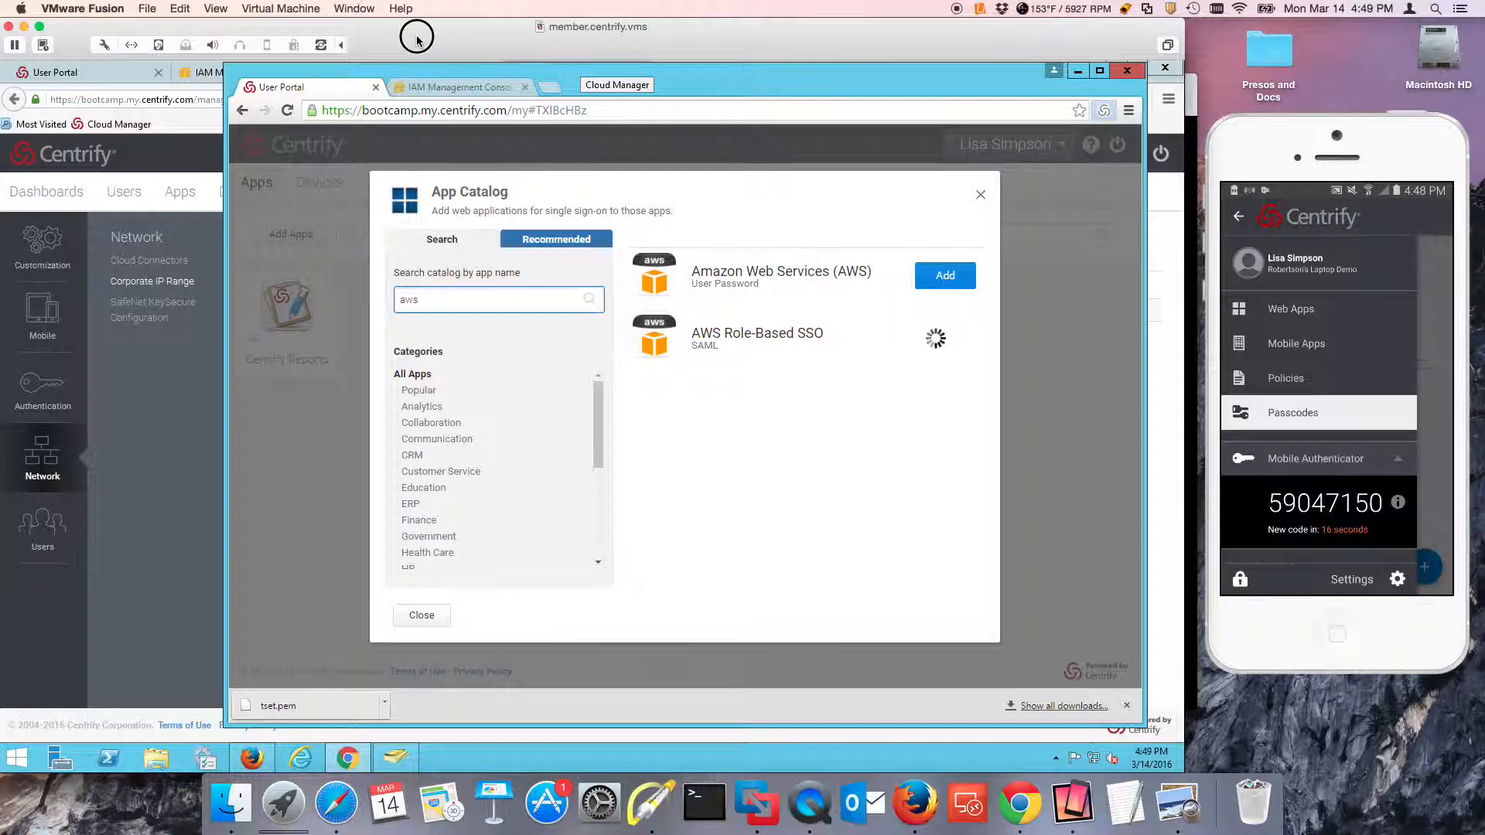
Return to Cloud Manager in Firefox, open the pending access request for AWS Role-Based SSO, and approve it.
left_click(182, 155)
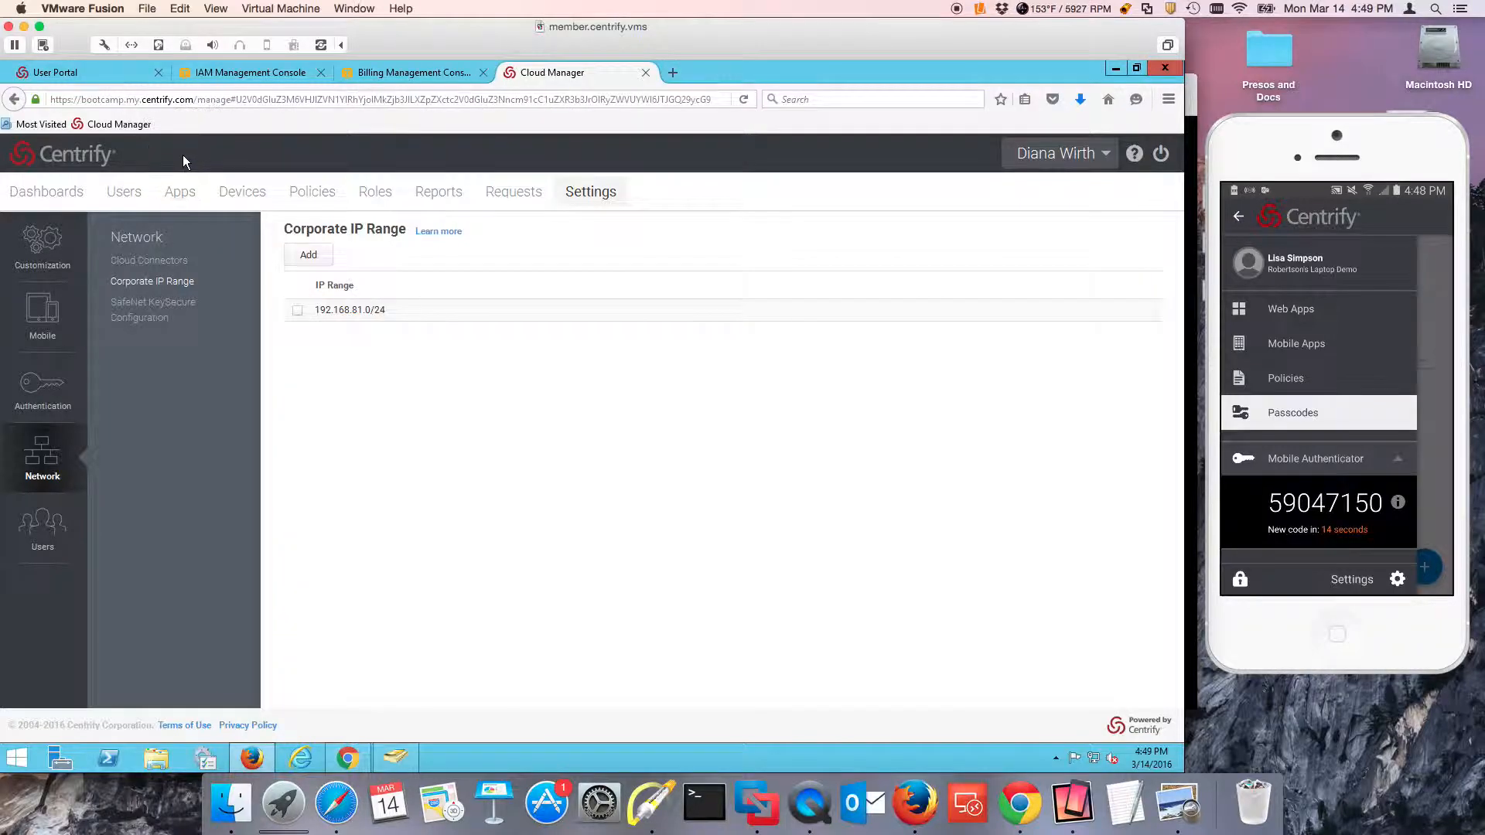
left_click(515, 192)
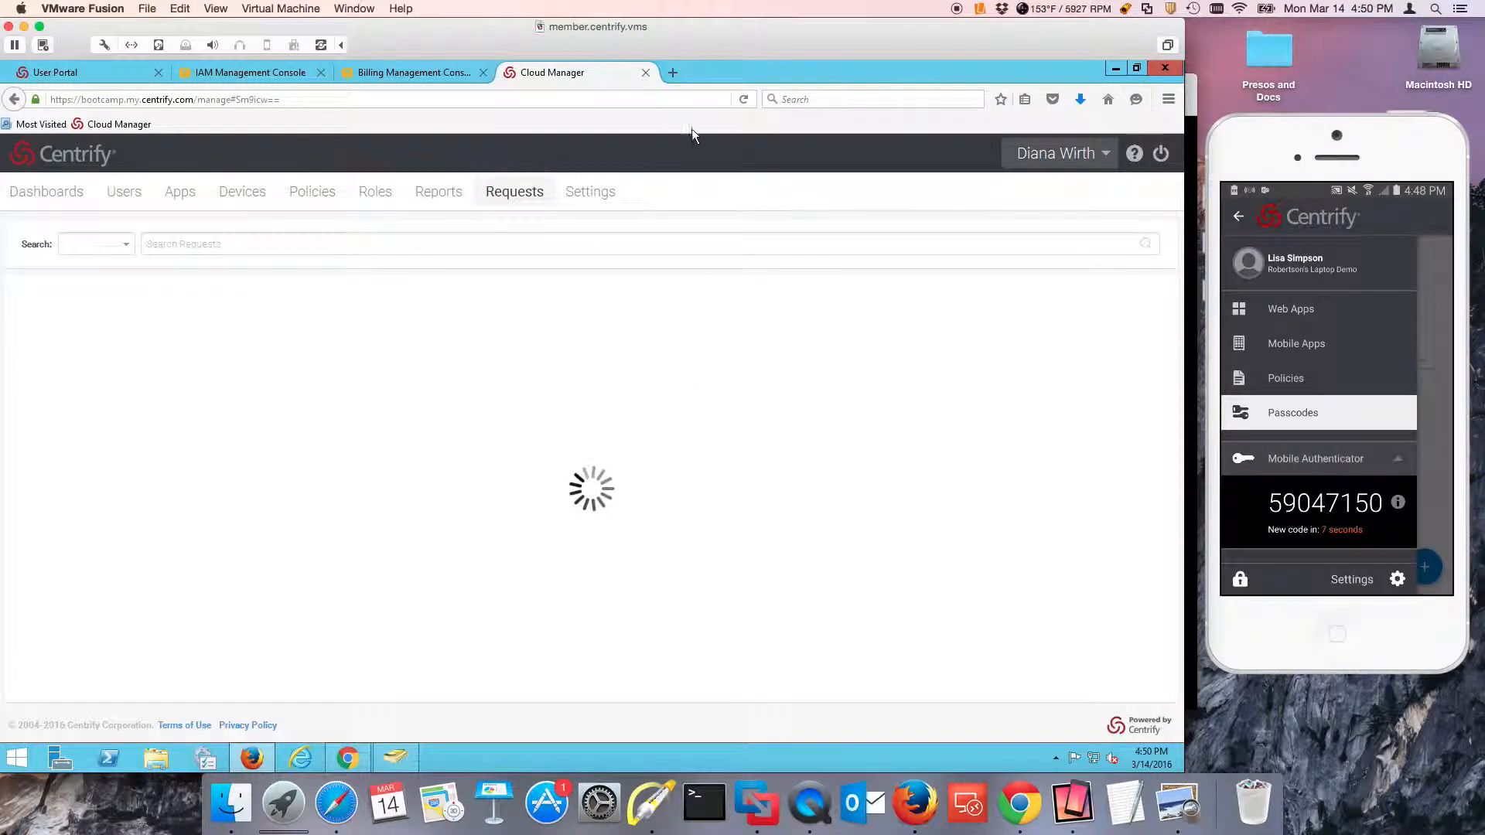
left_click(499, 194)
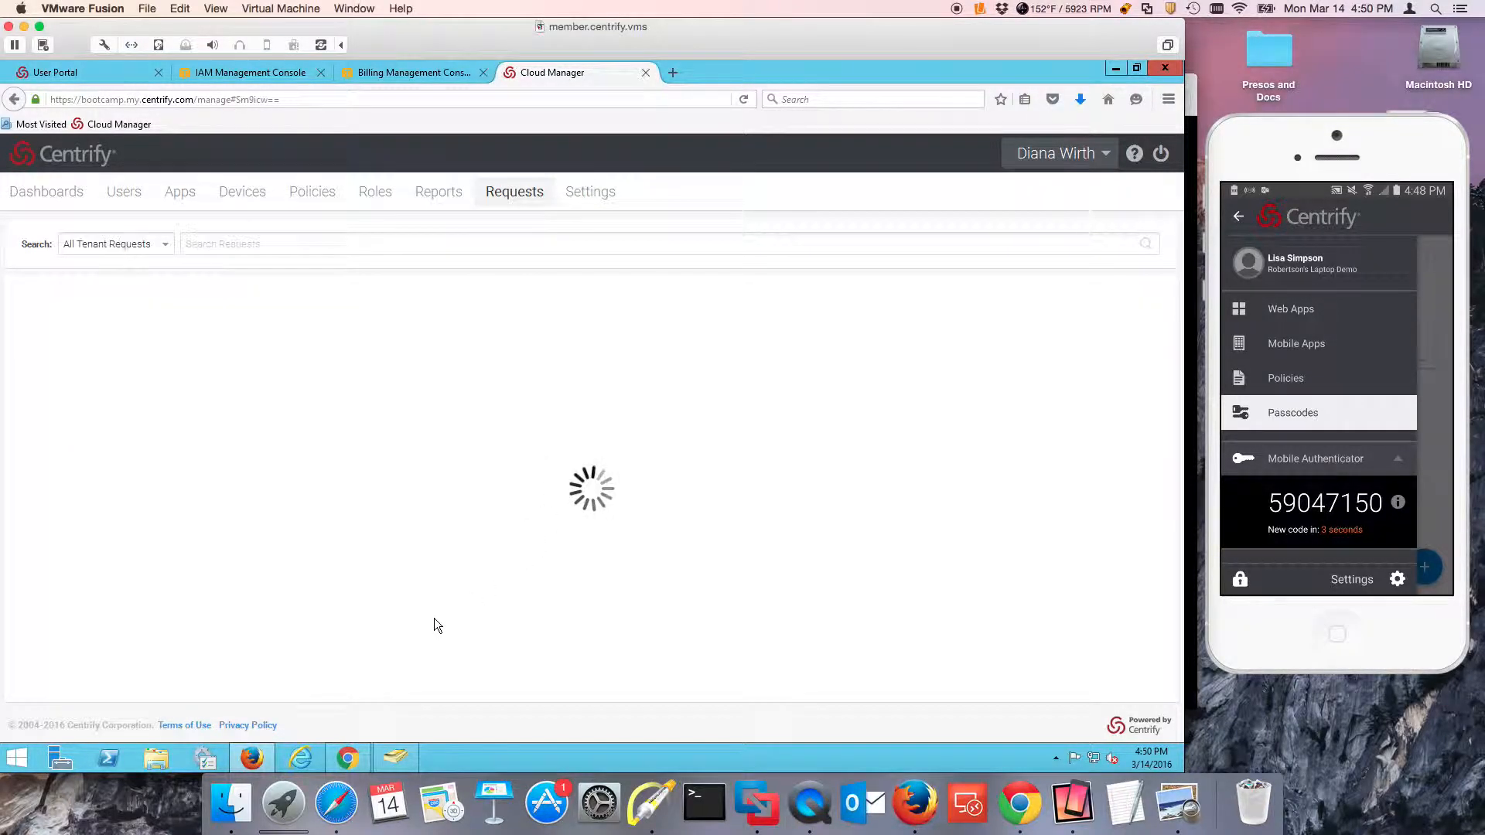
left_click(421, 335)
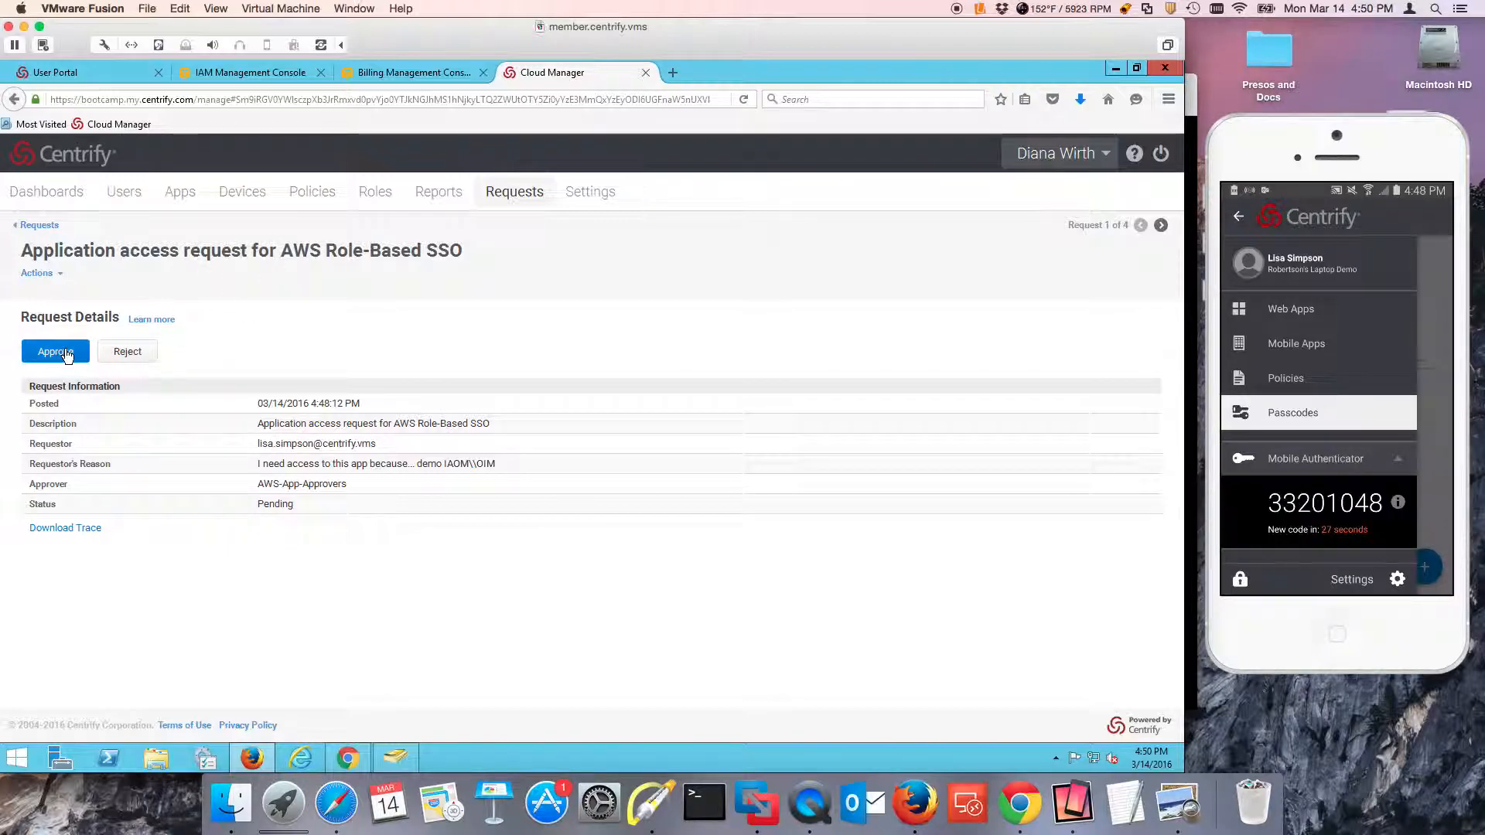
left_click(65, 352)
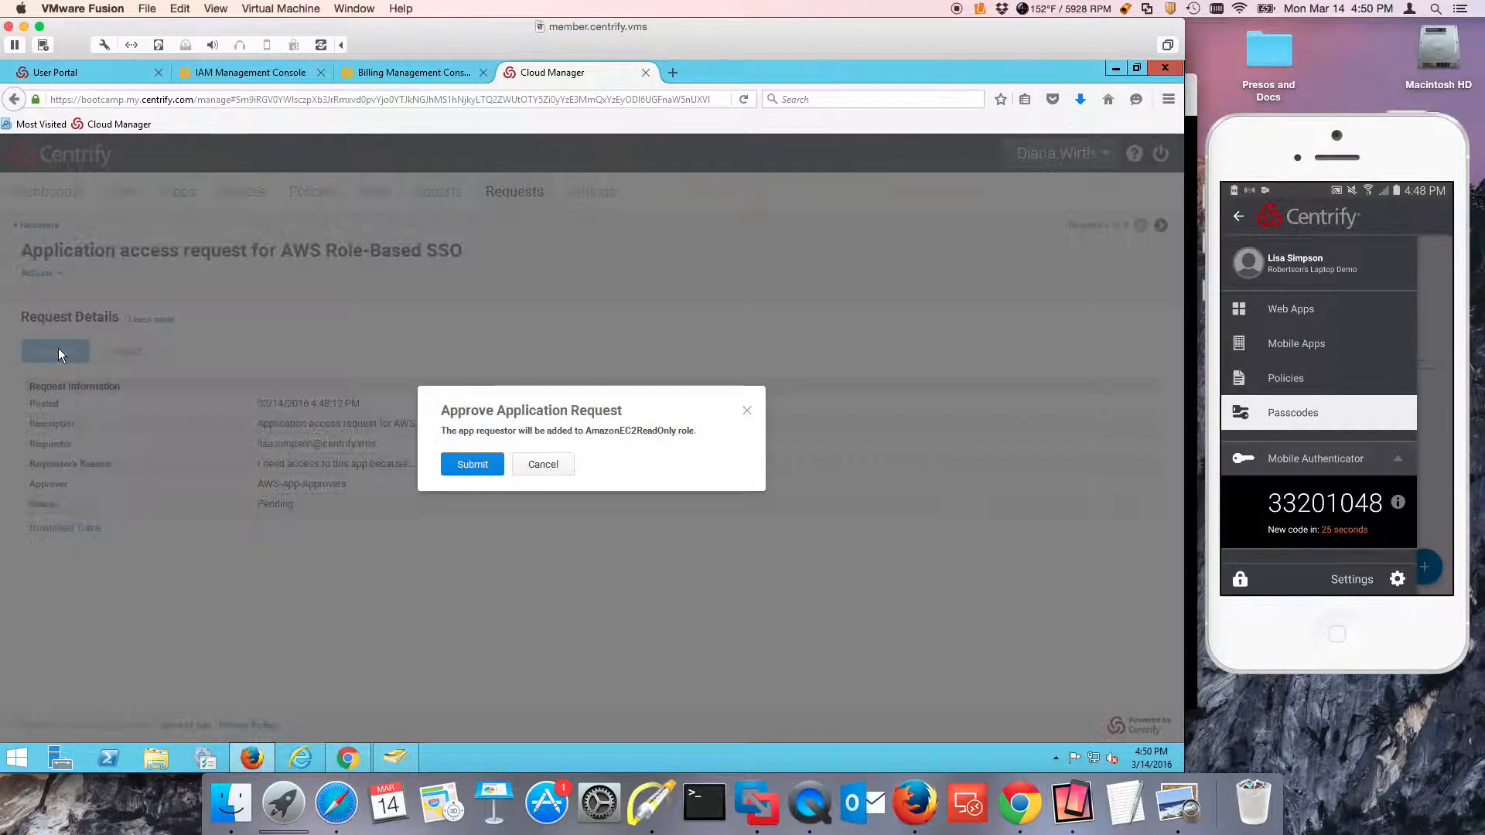
left_click(473, 464)
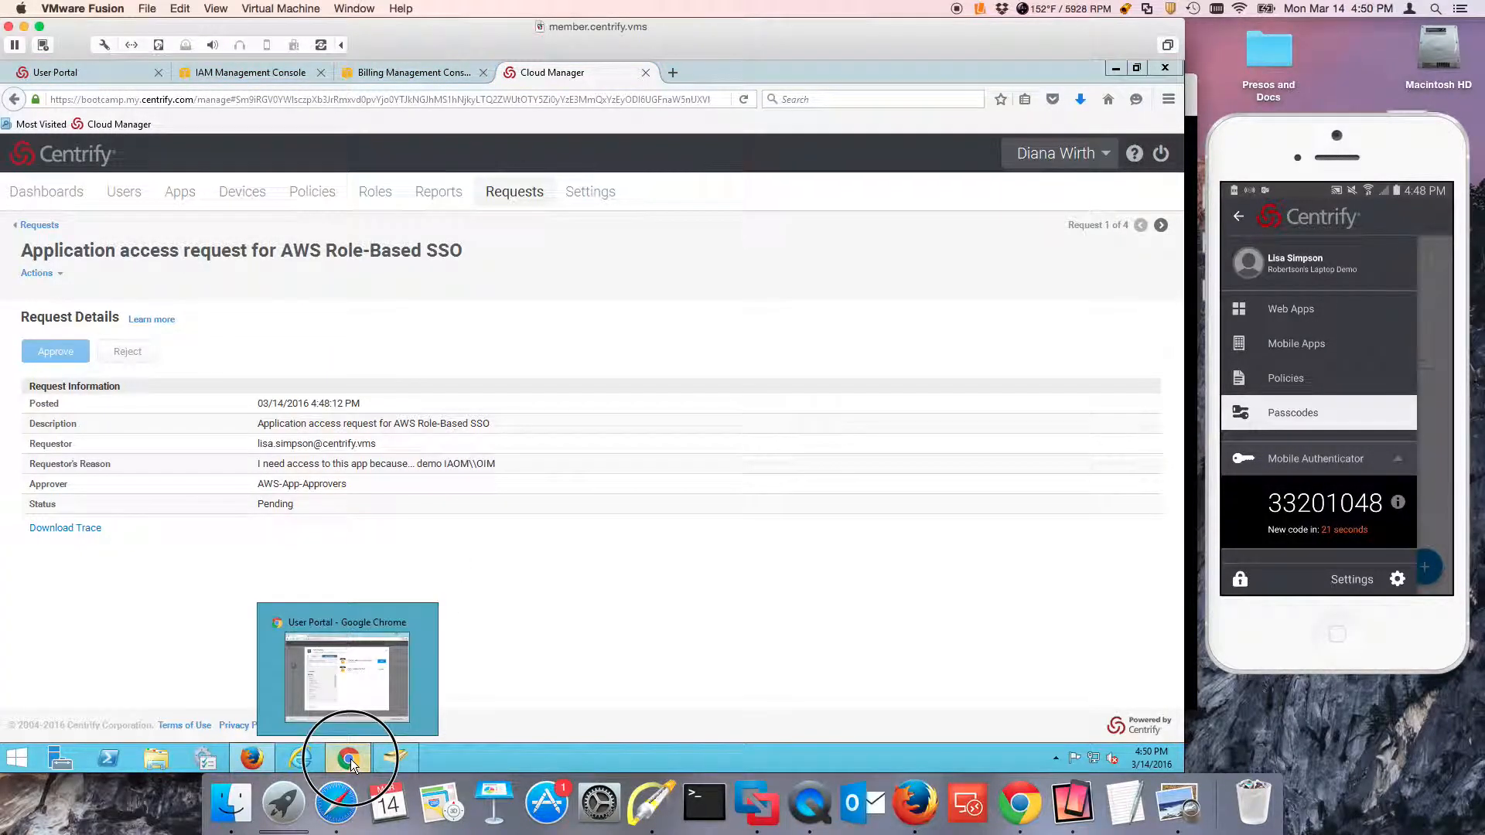
Switch to Chrome and reload the requestor's user portal to refresh the assigned apps.
left_click(350, 759)
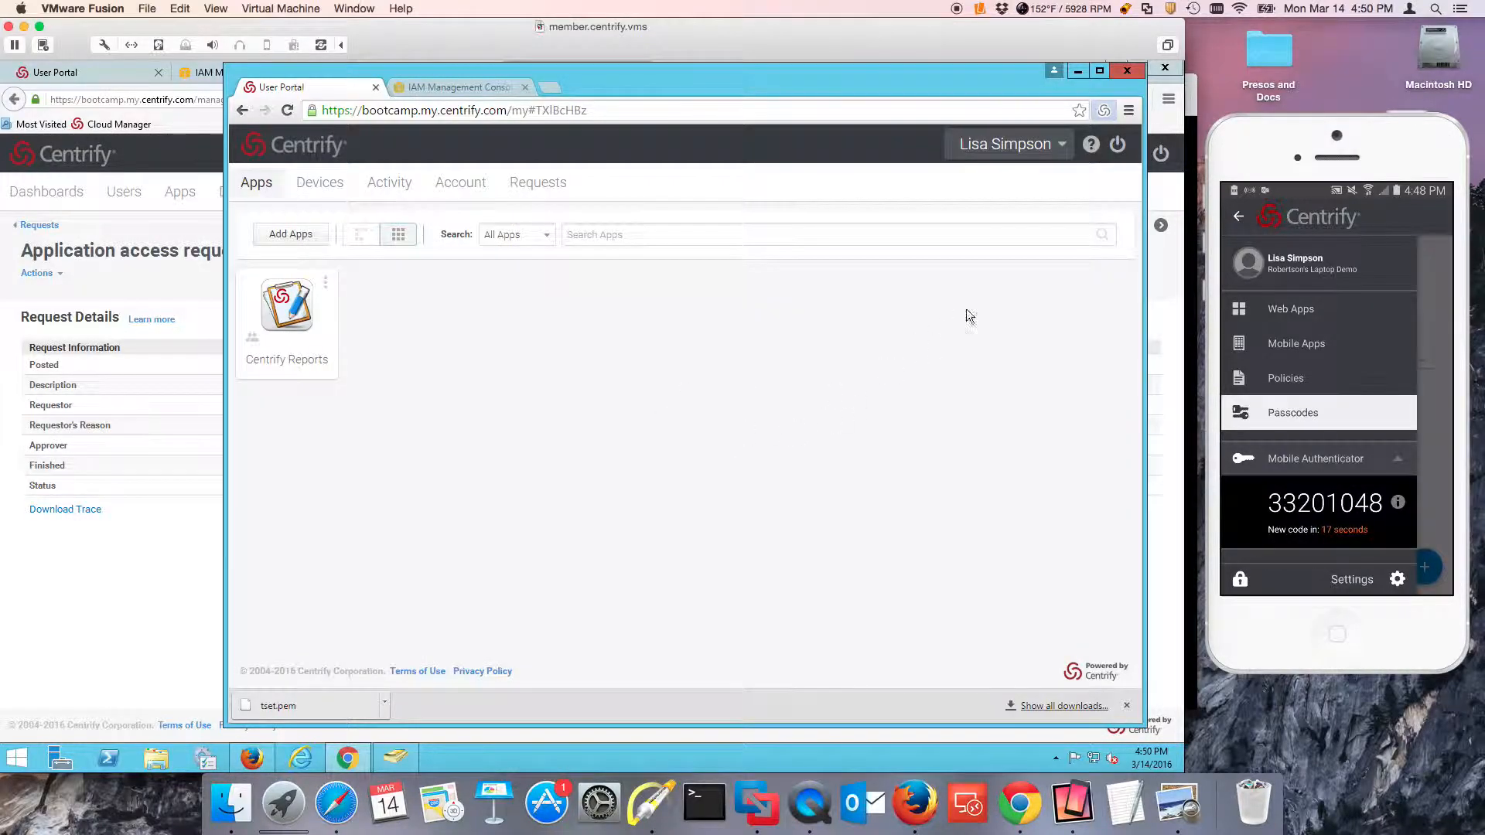
left_click(1034, 146)
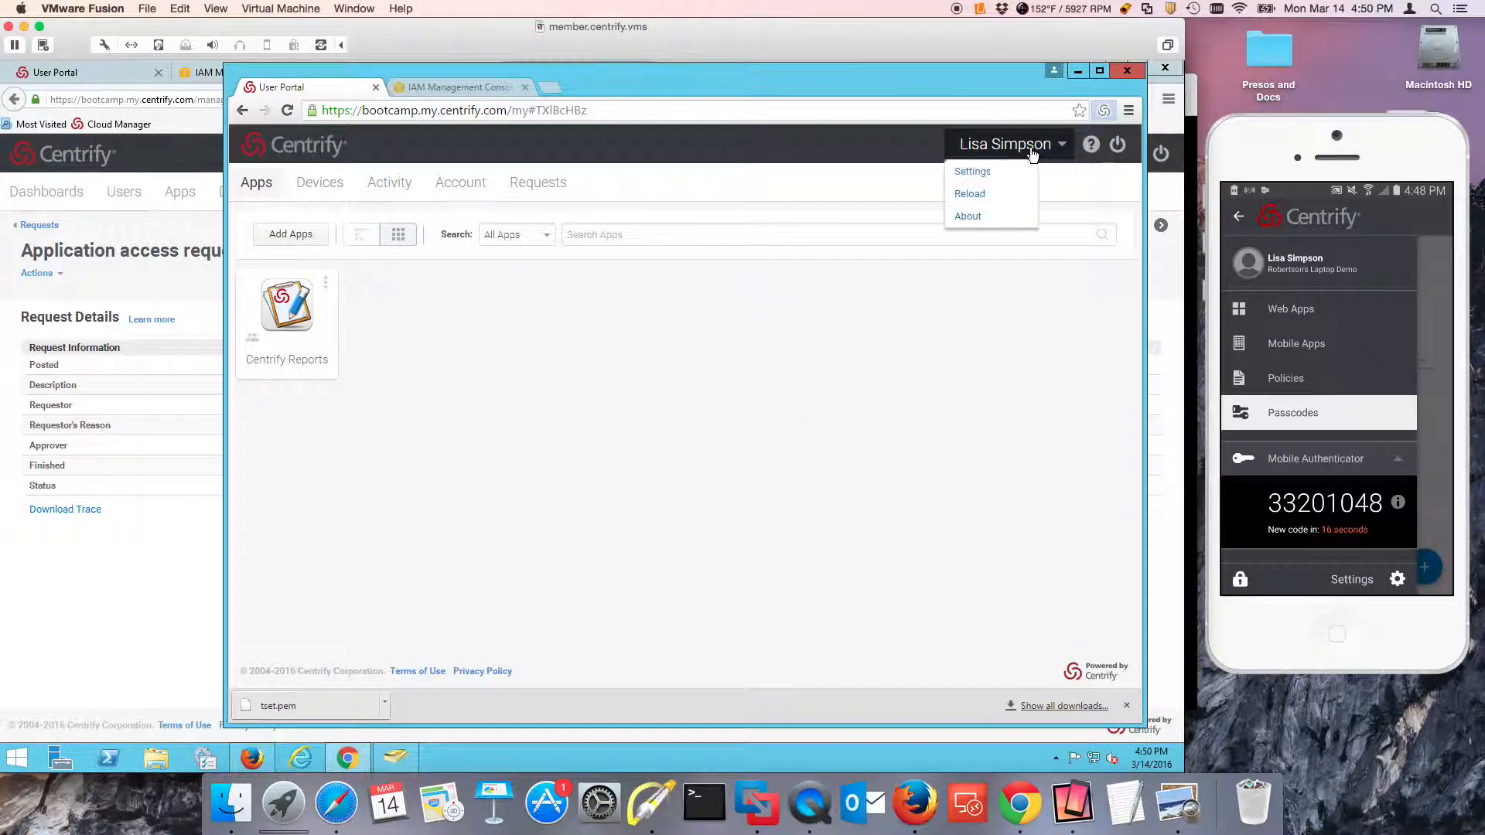
left_click(979, 197)
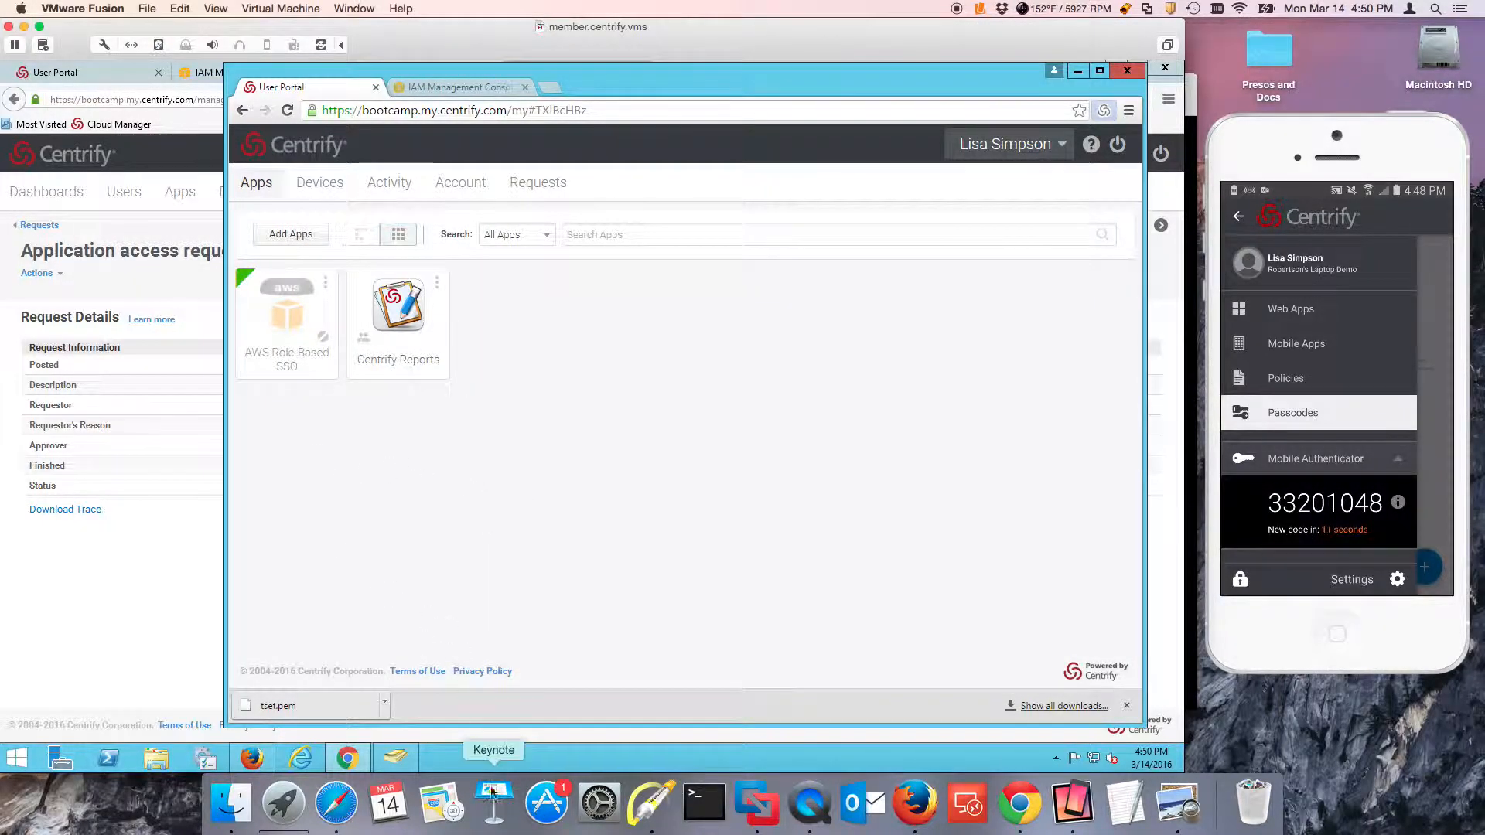
Mark the AWS Role-Based SSO tile with a temporary arrow and try to launch the application.
left_click(651, 804)
mouse_move(340, 460)
left_mouse_down()
mouse_move(302, 352)
mouse_move(312, 365)
left_mouse_up()
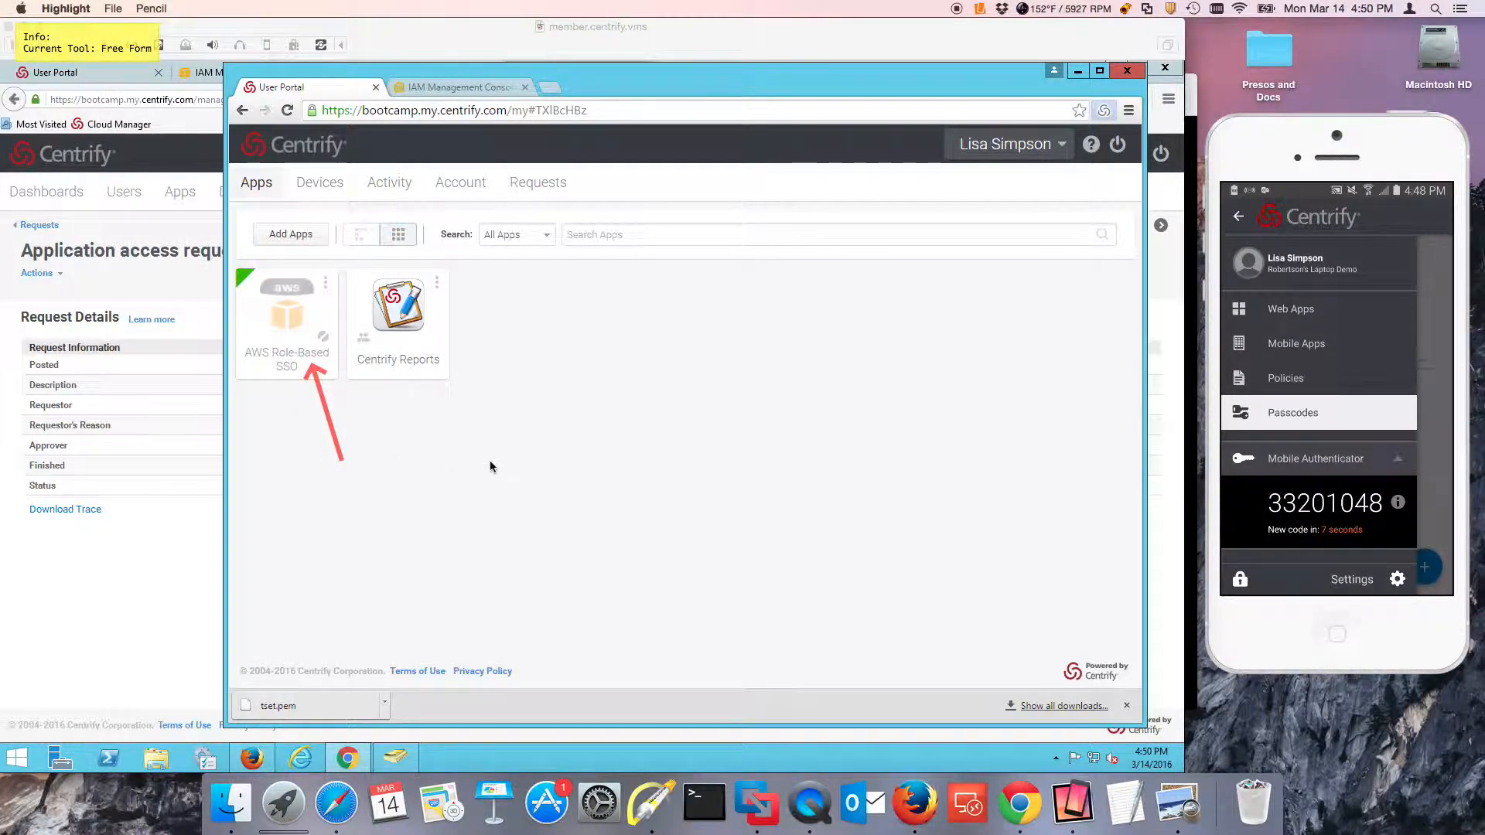
key("Escape")
left_click(330, 366)
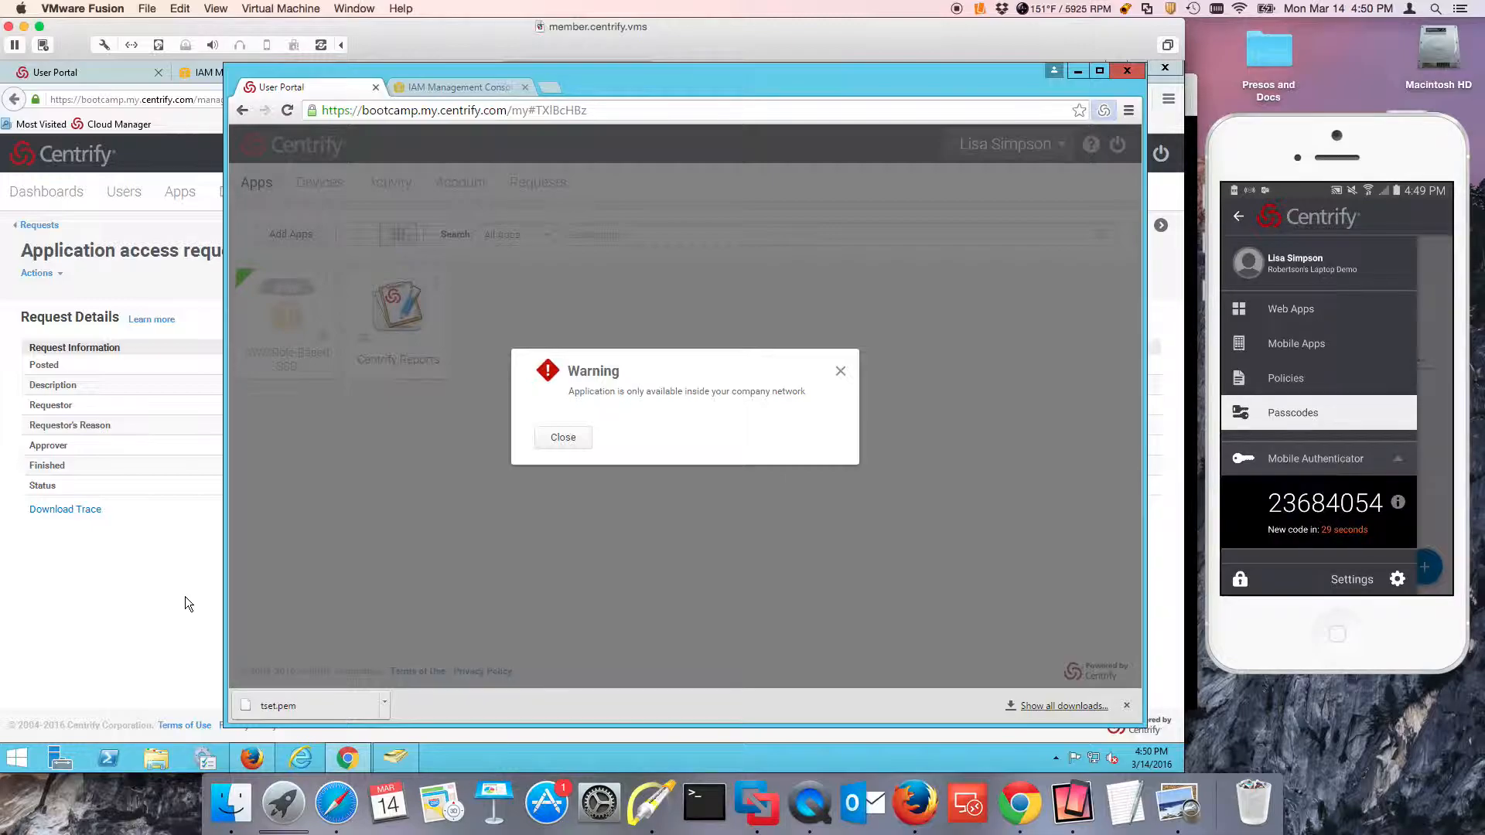
left_click(566, 437)
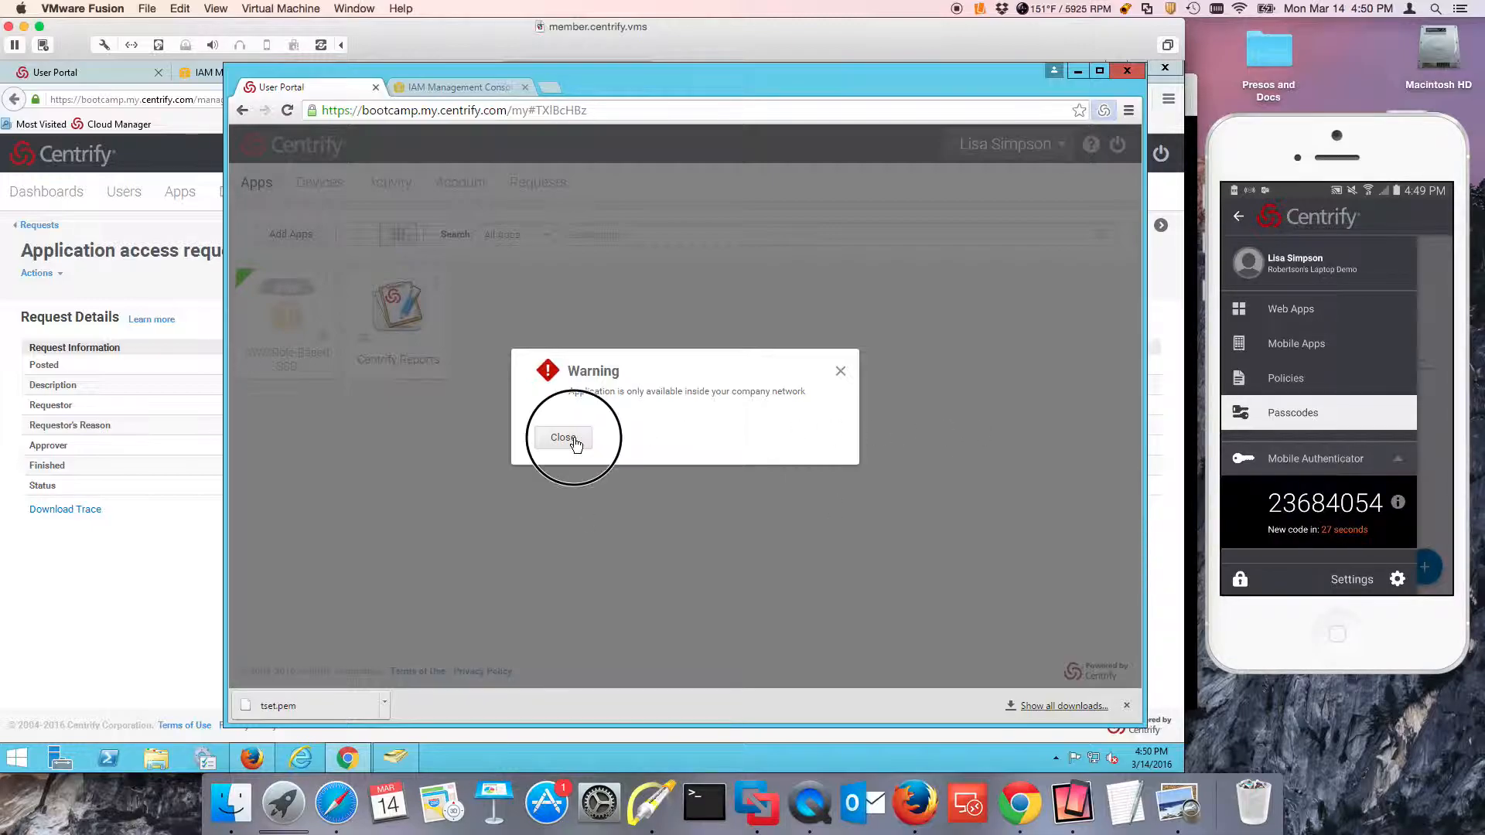
left_click(206, 540)
left_click(592, 189)
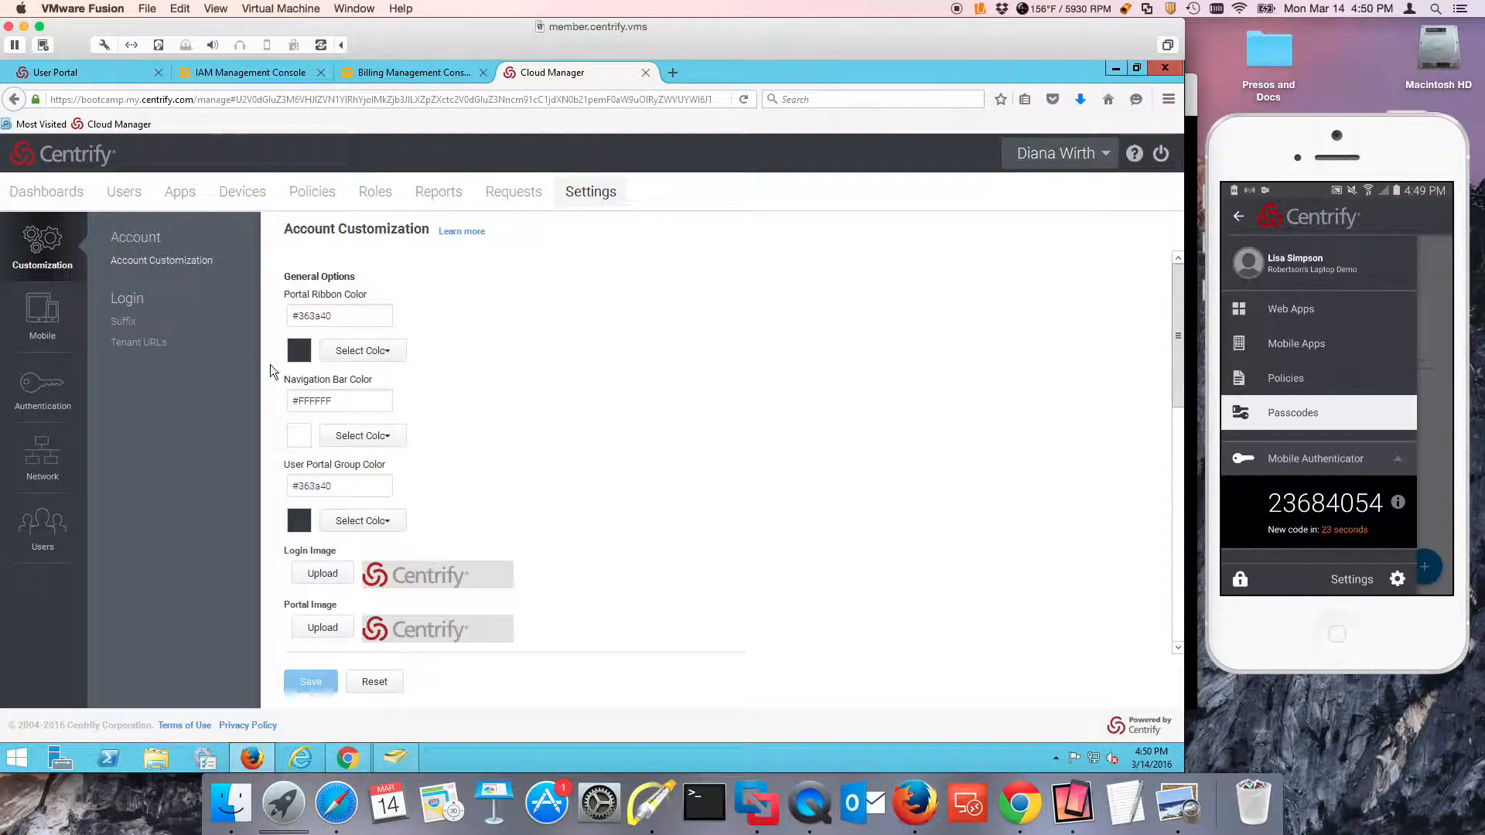
left_click(42, 459)
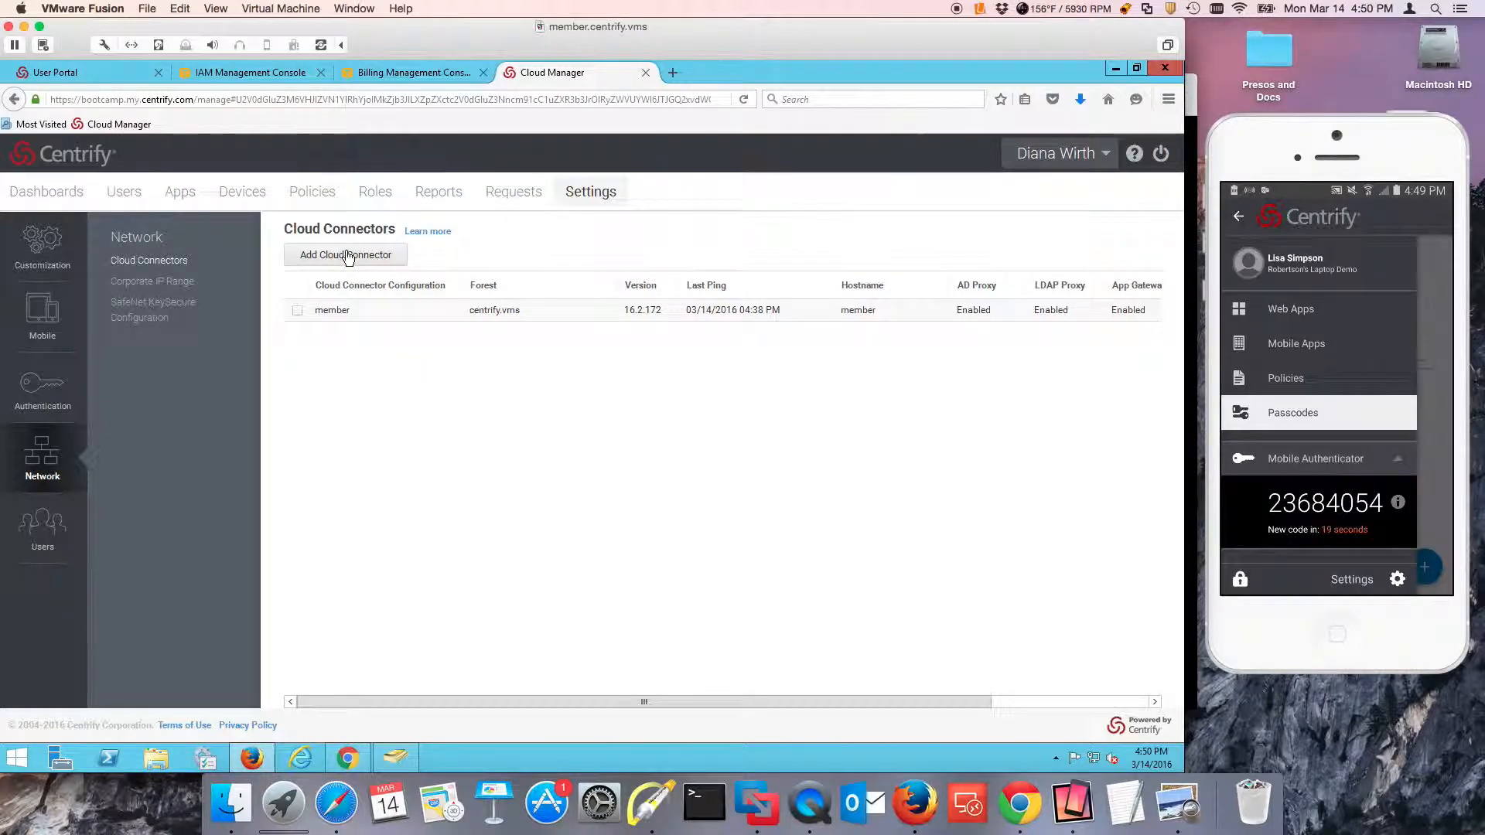
left_click(164, 282)
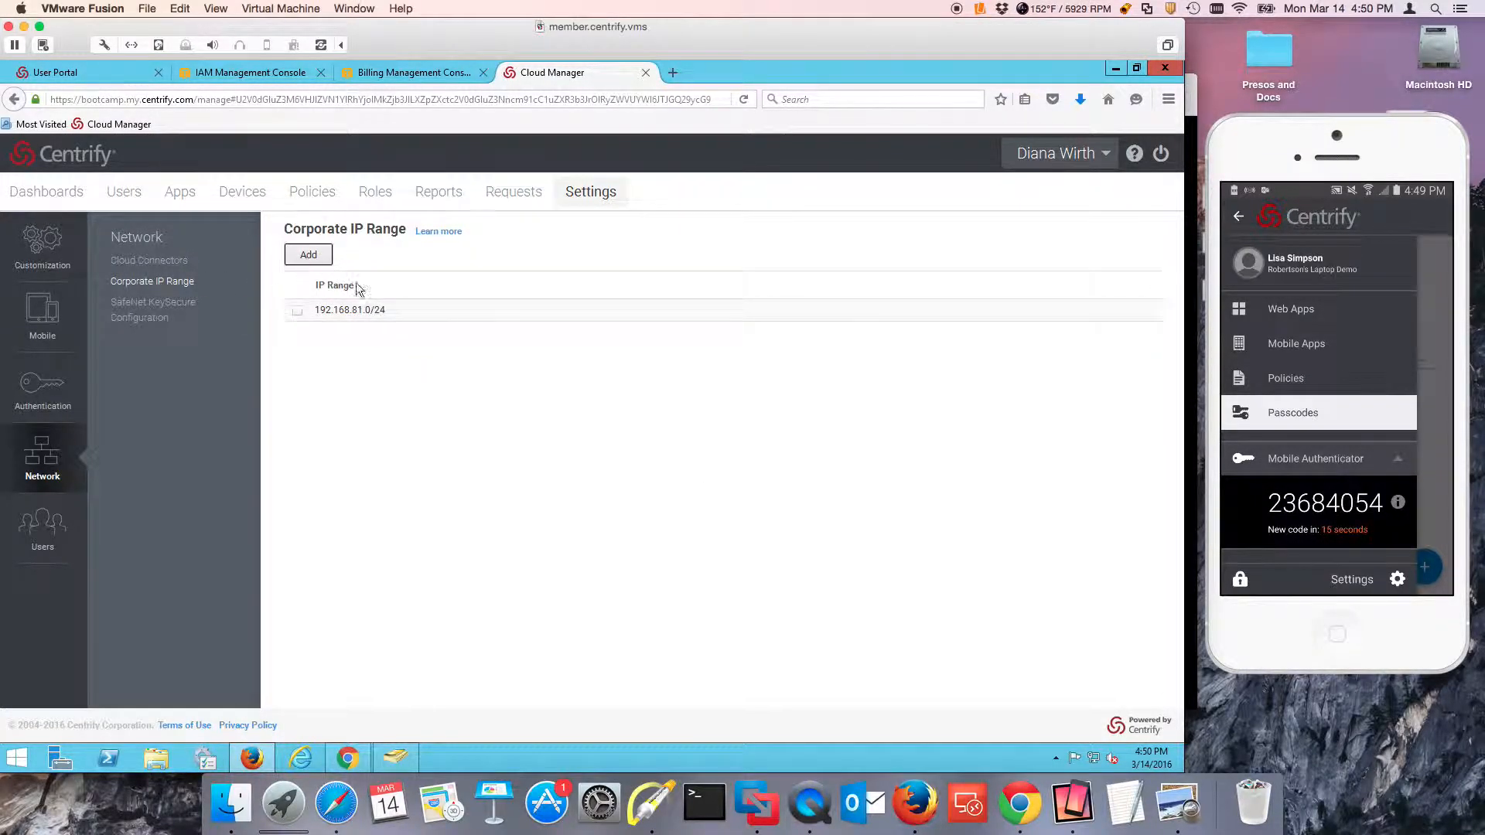
left_click(325, 261)
left_click_drag(566, 457, 498, 456)
key("ctrl+c")
left_click(504, 427)
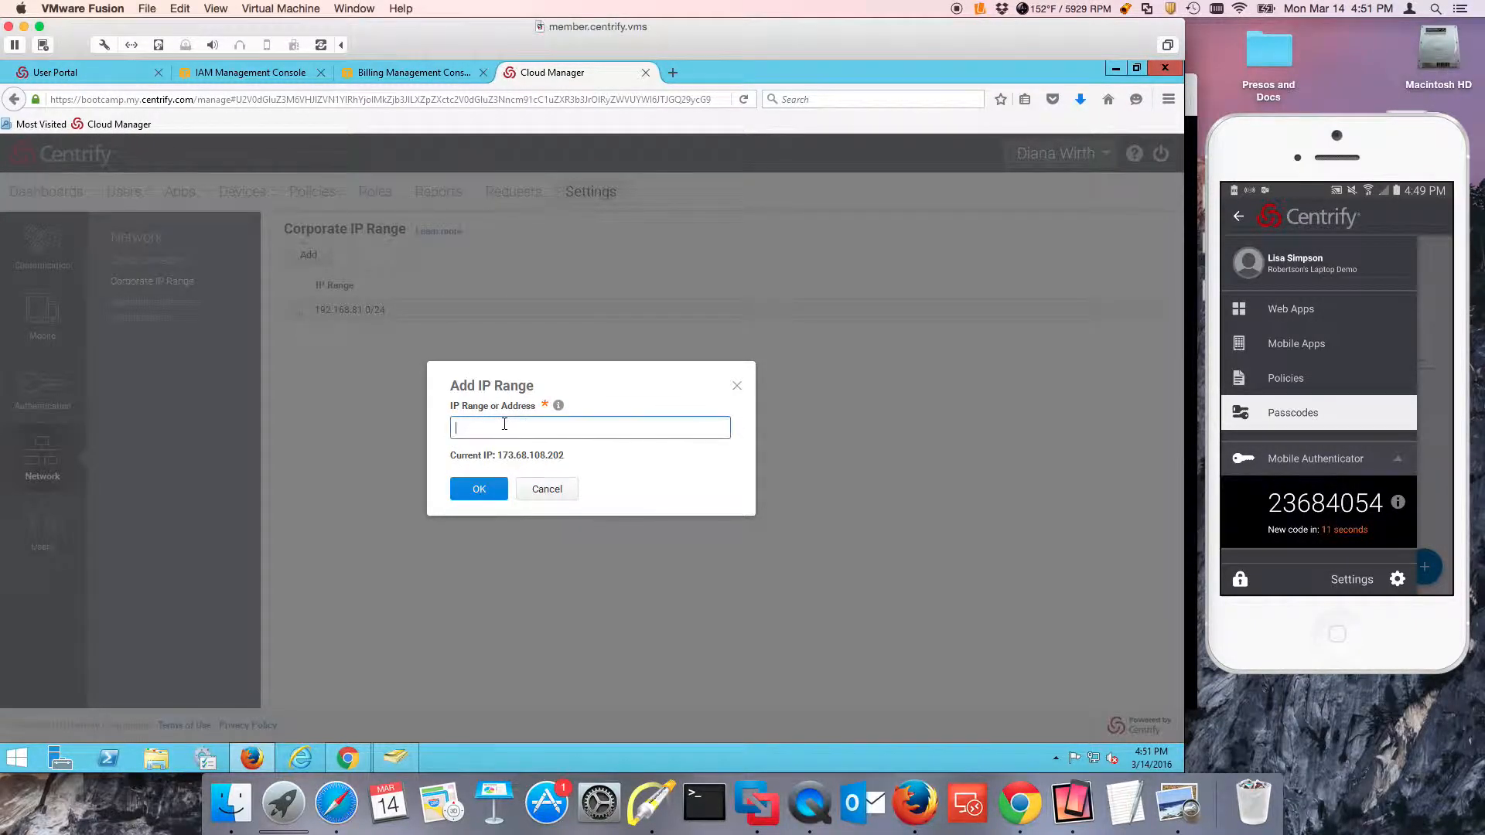
key("ctrl+v")
left_click(499, 491)
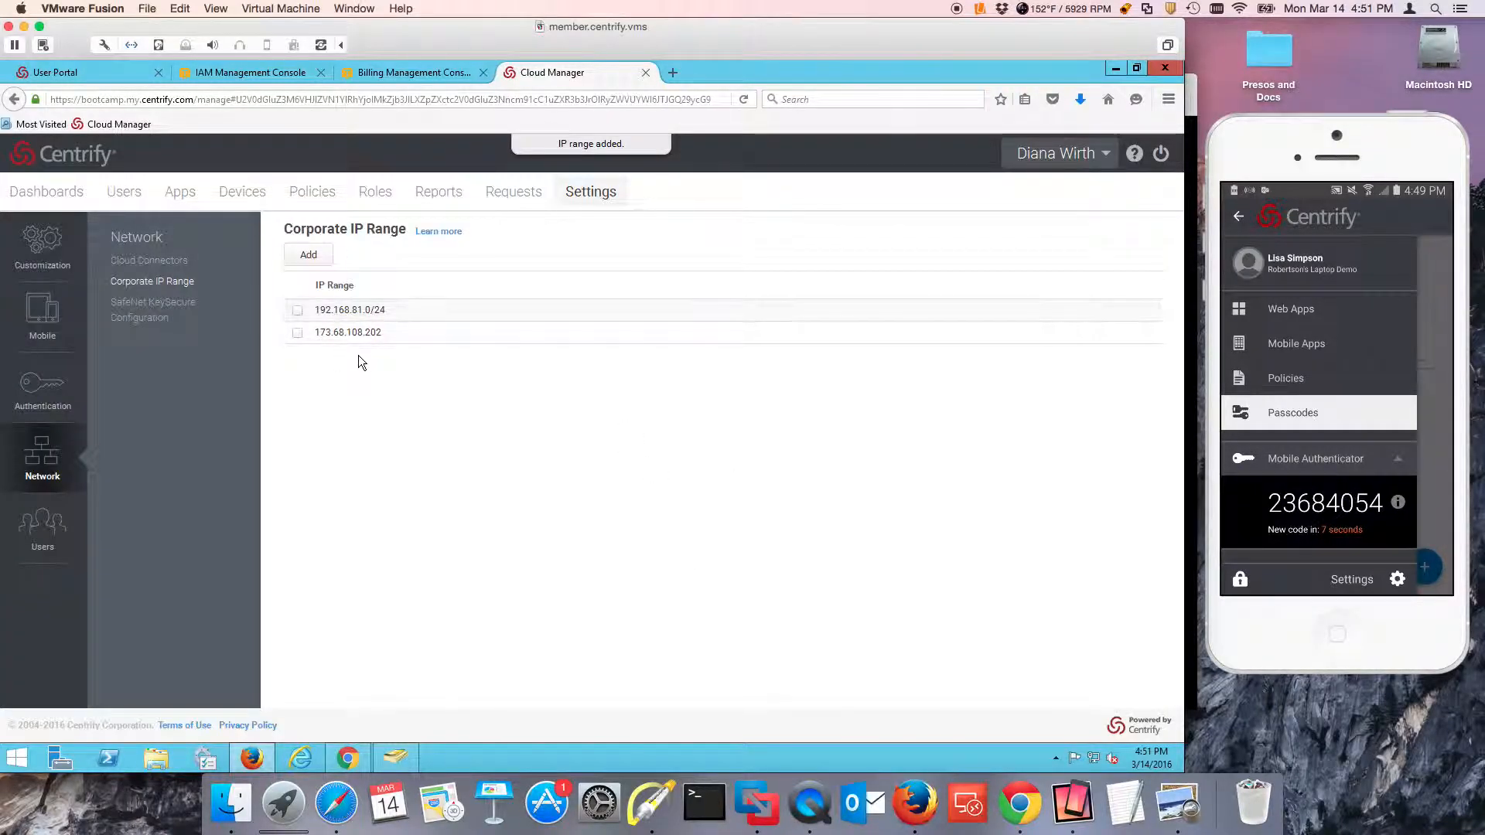
Reload the user portal in Chrome again and point out the AWS Role-Based SSO tile with a temporary arrow.
left_click(347, 758)
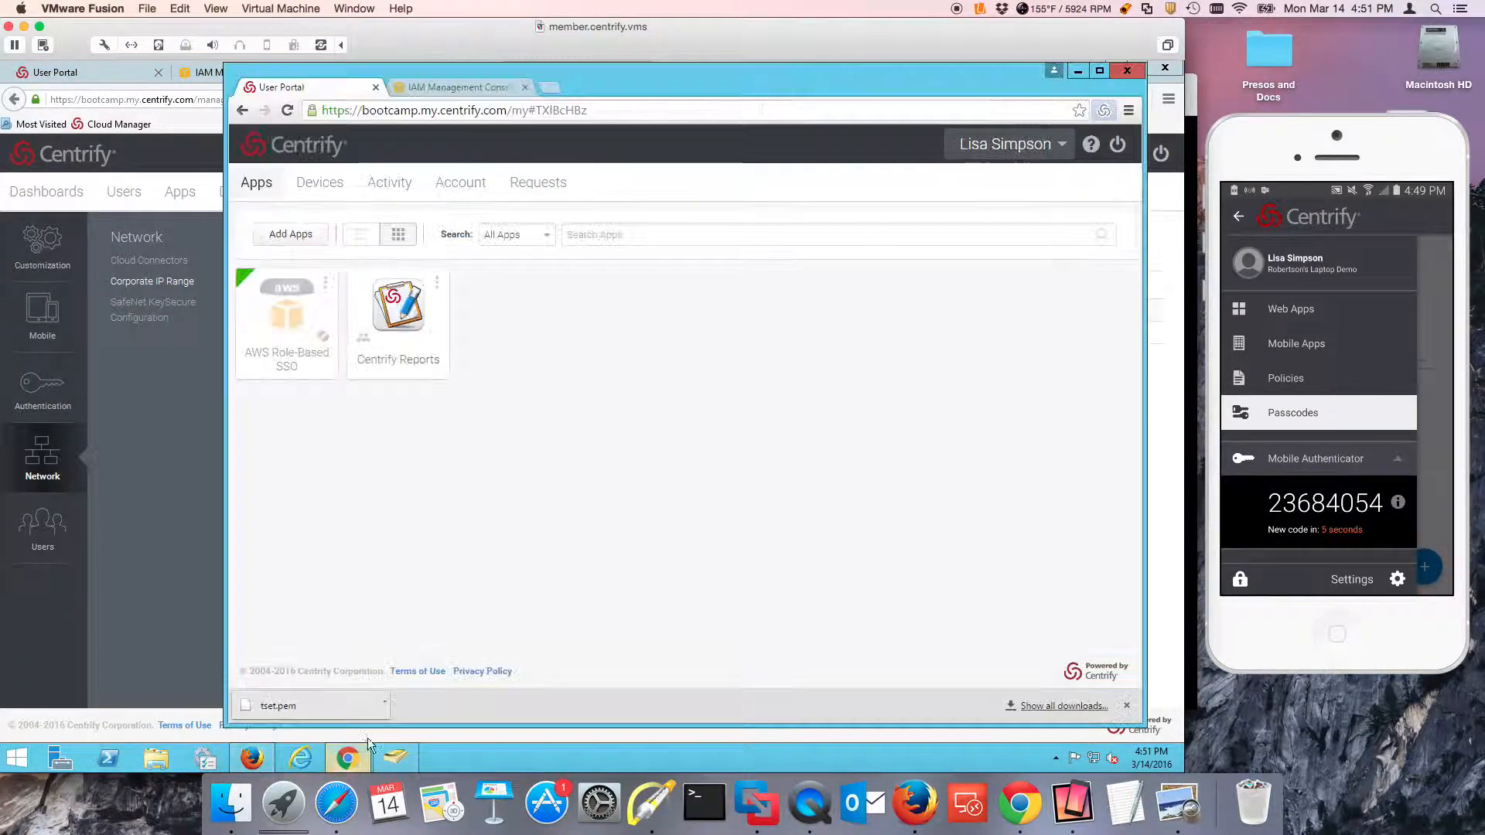
left_click(1005, 144)
left_click(977, 192)
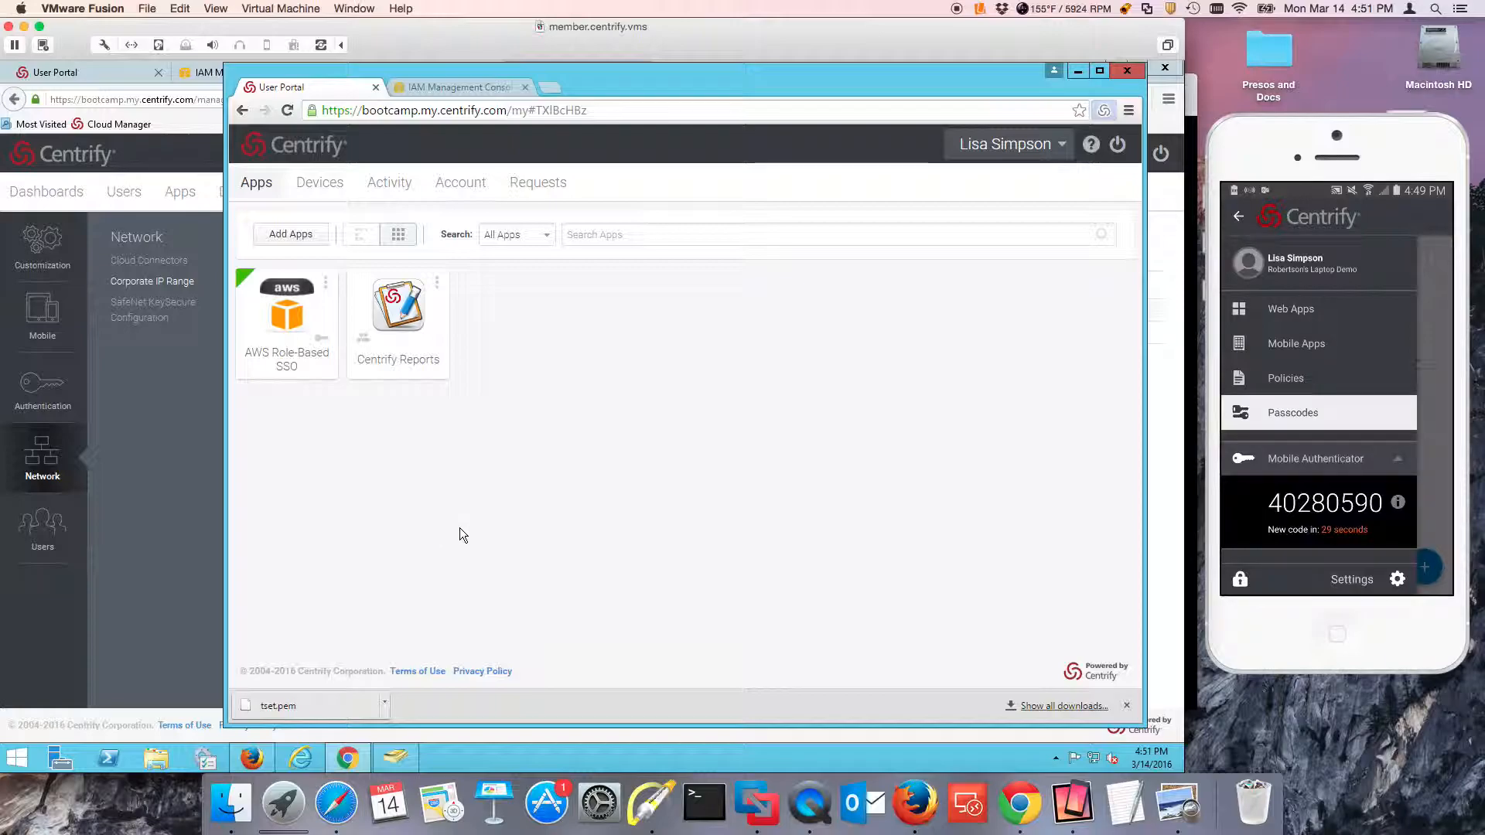
left_click(652, 802)
left_click_drag(350, 456, 320, 357)
key("o")
key("Escape")
Launch AWS Role-Based SSO, authenticate with Mobile Authenticator, and sign in with the AmazonEC2ReadOnly role.
left_click(284, 313)
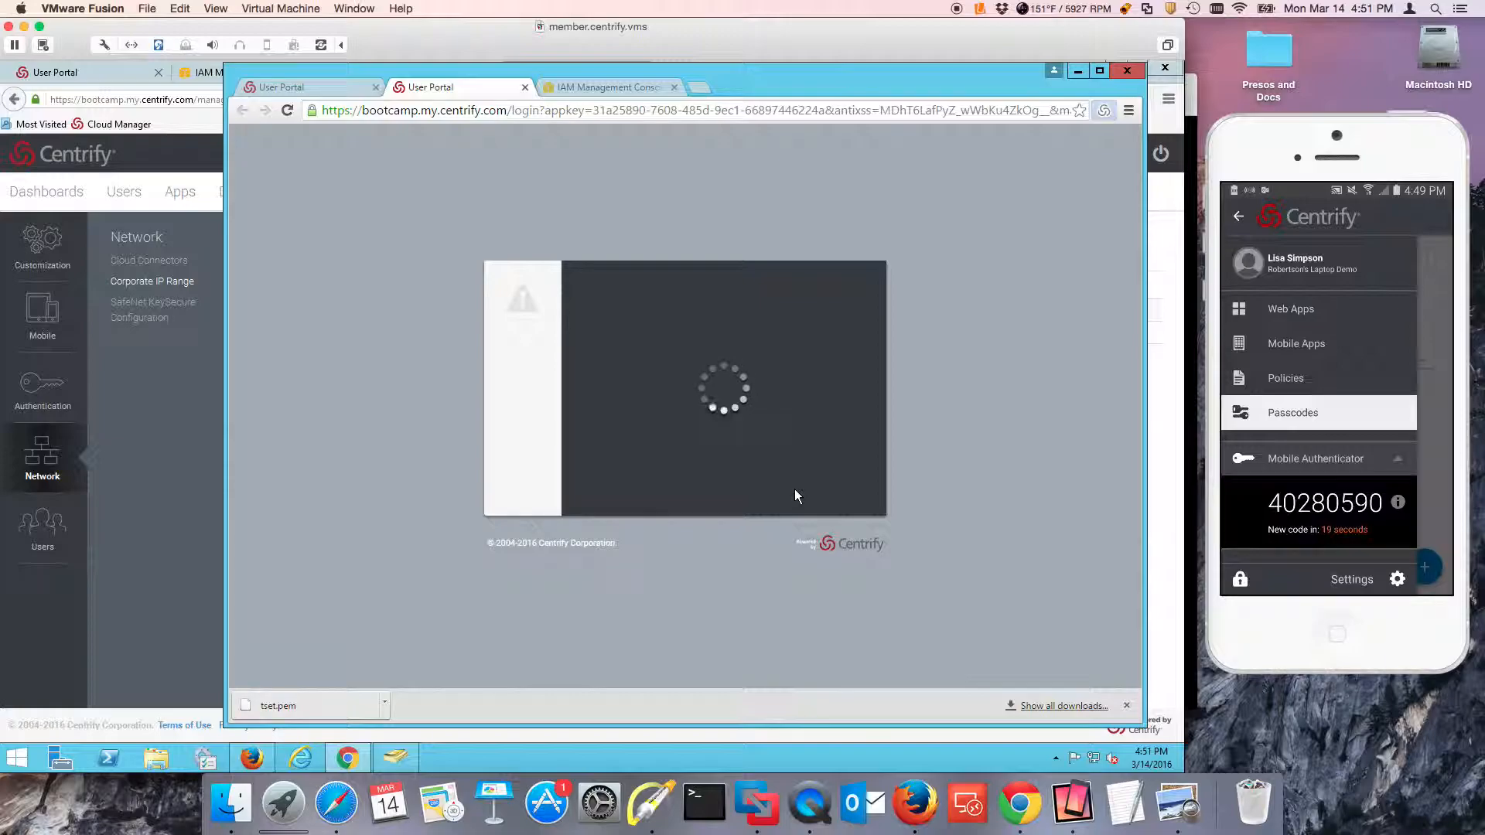
left_click(753, 382)
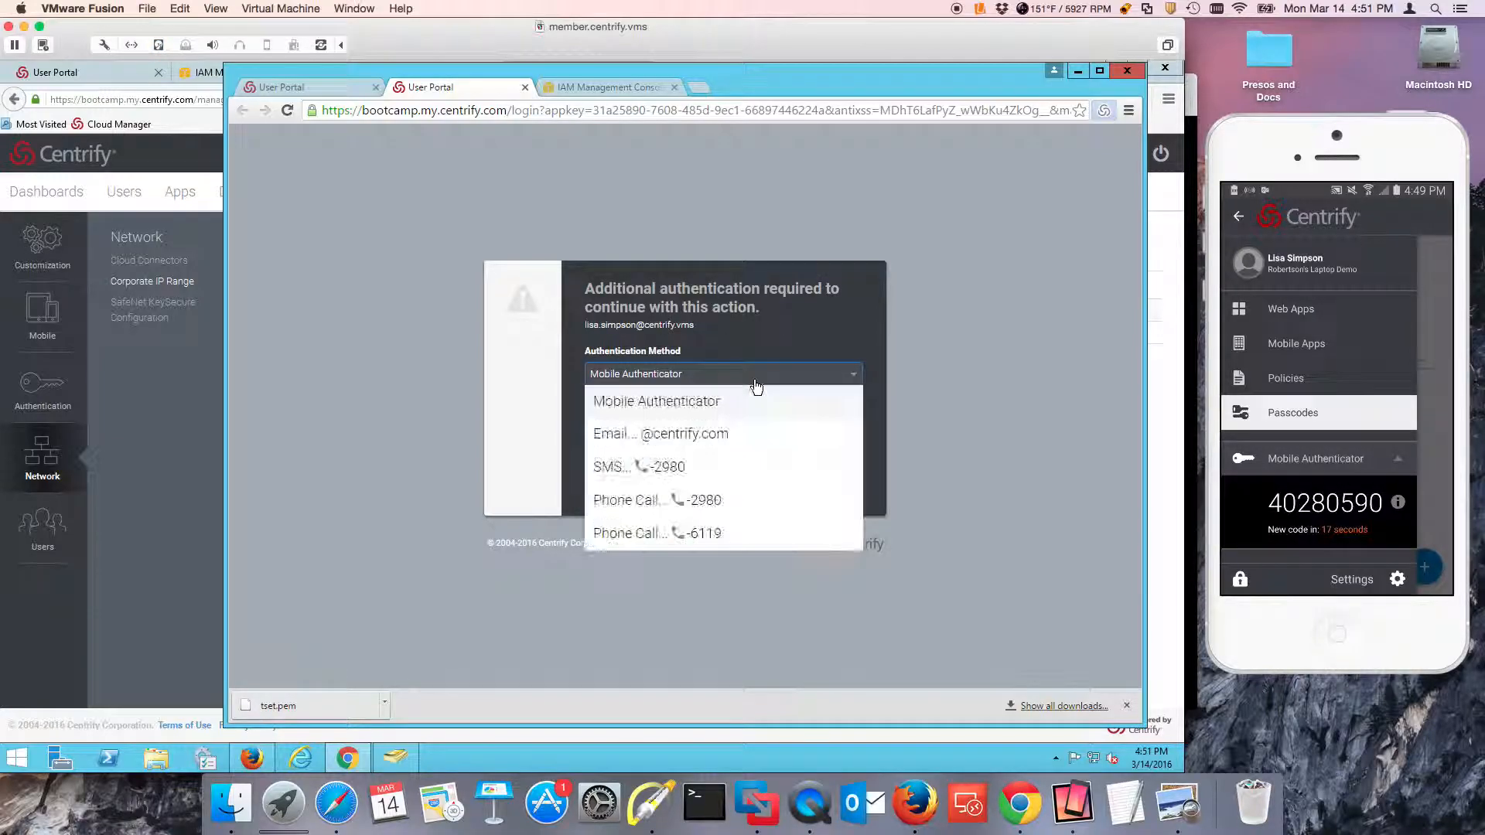
left_click(693, 404)
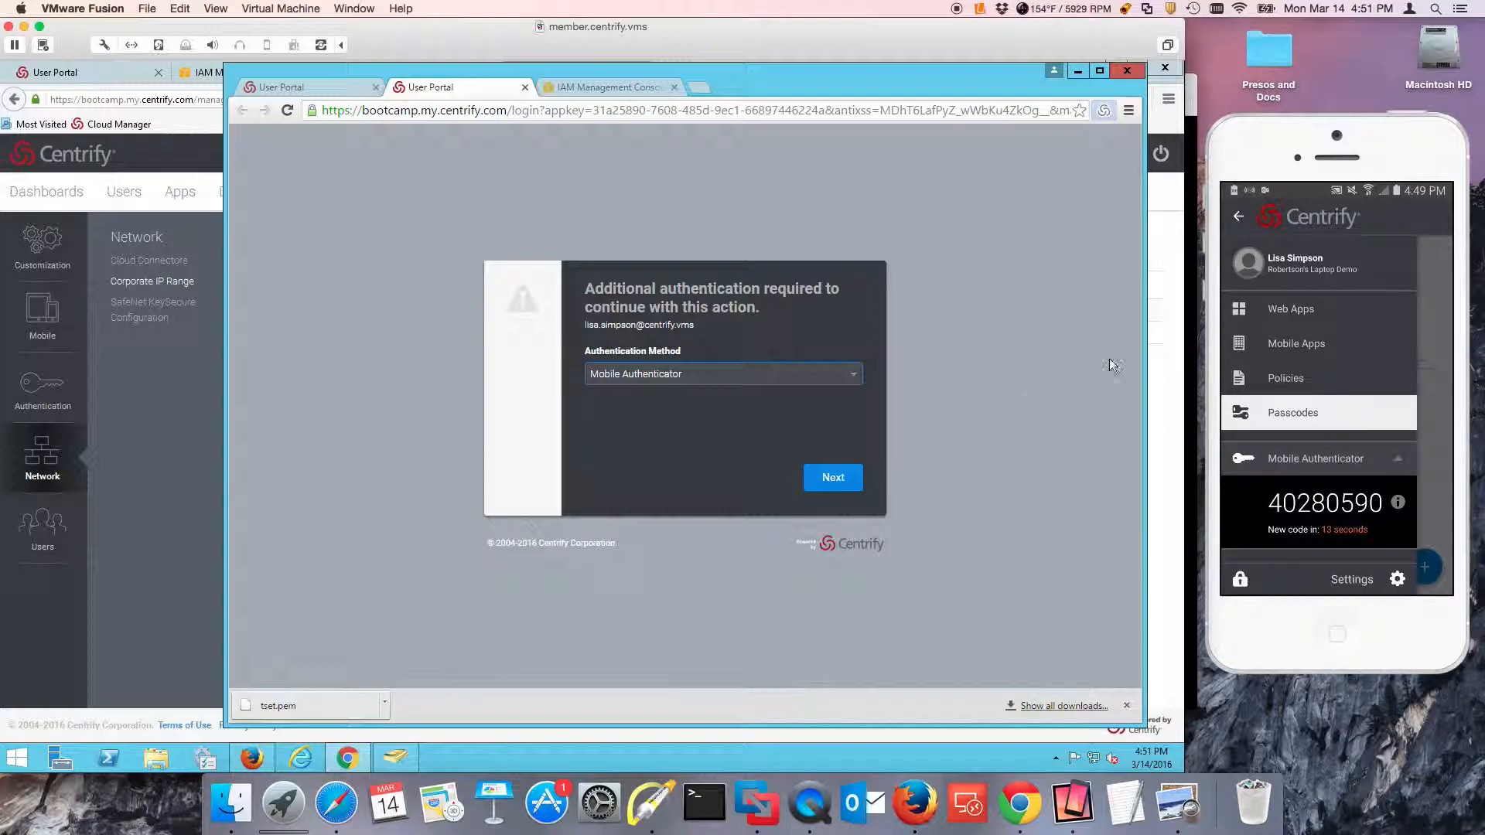
left_click(830, 476)
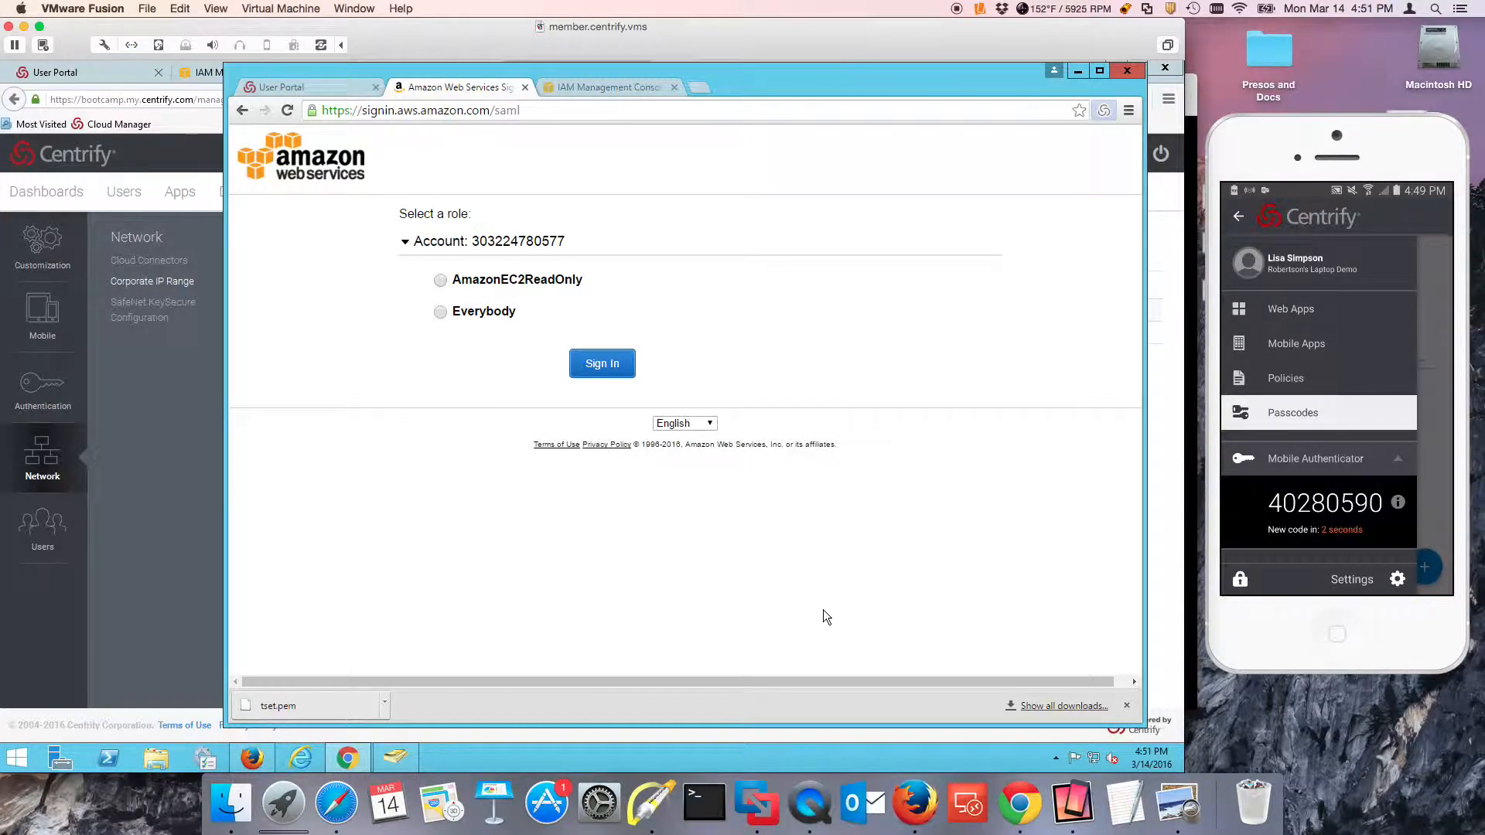
left_click(440, 280)
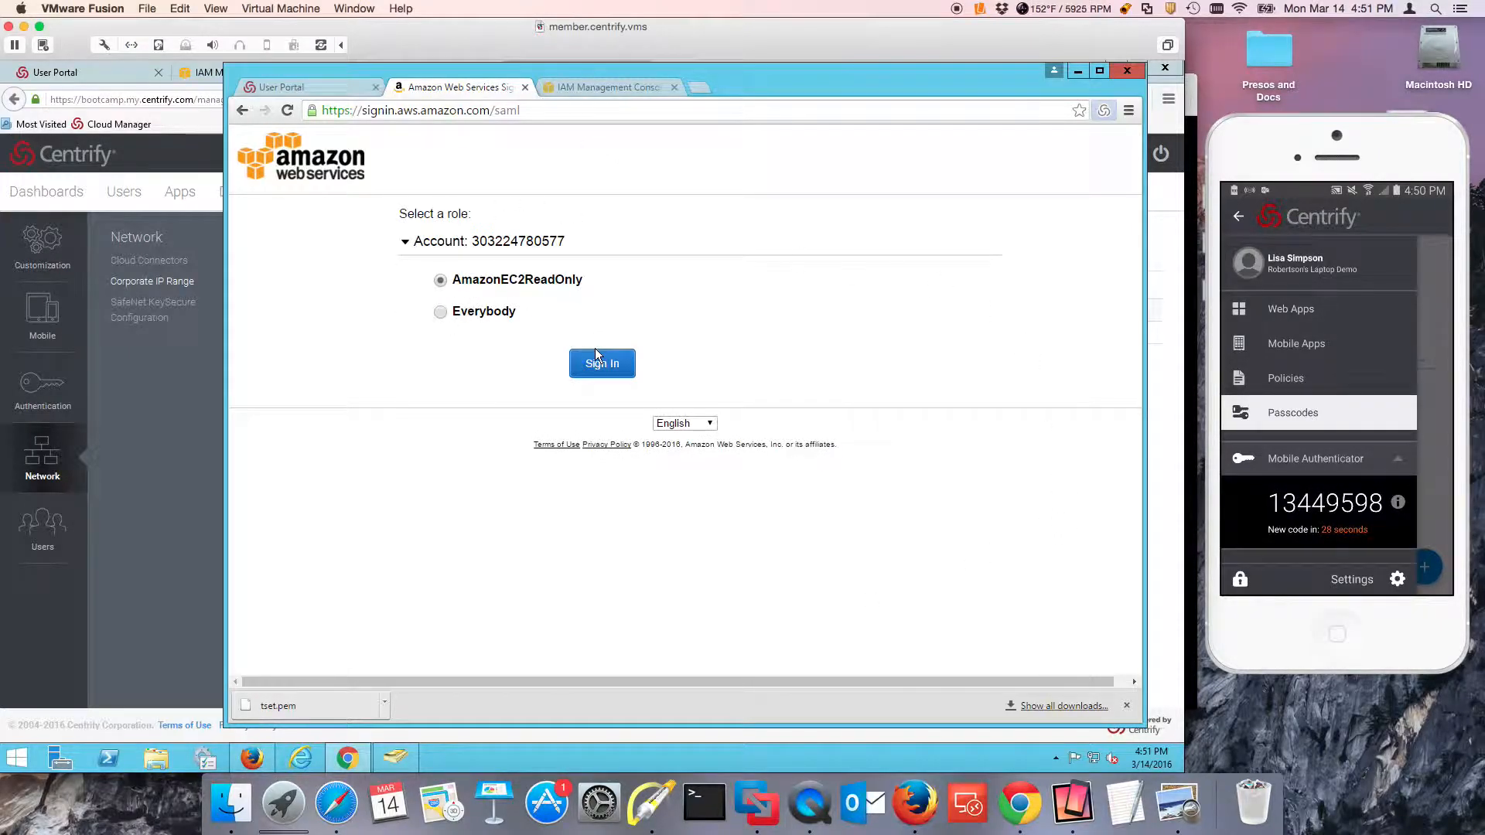
left_click(600, 362)
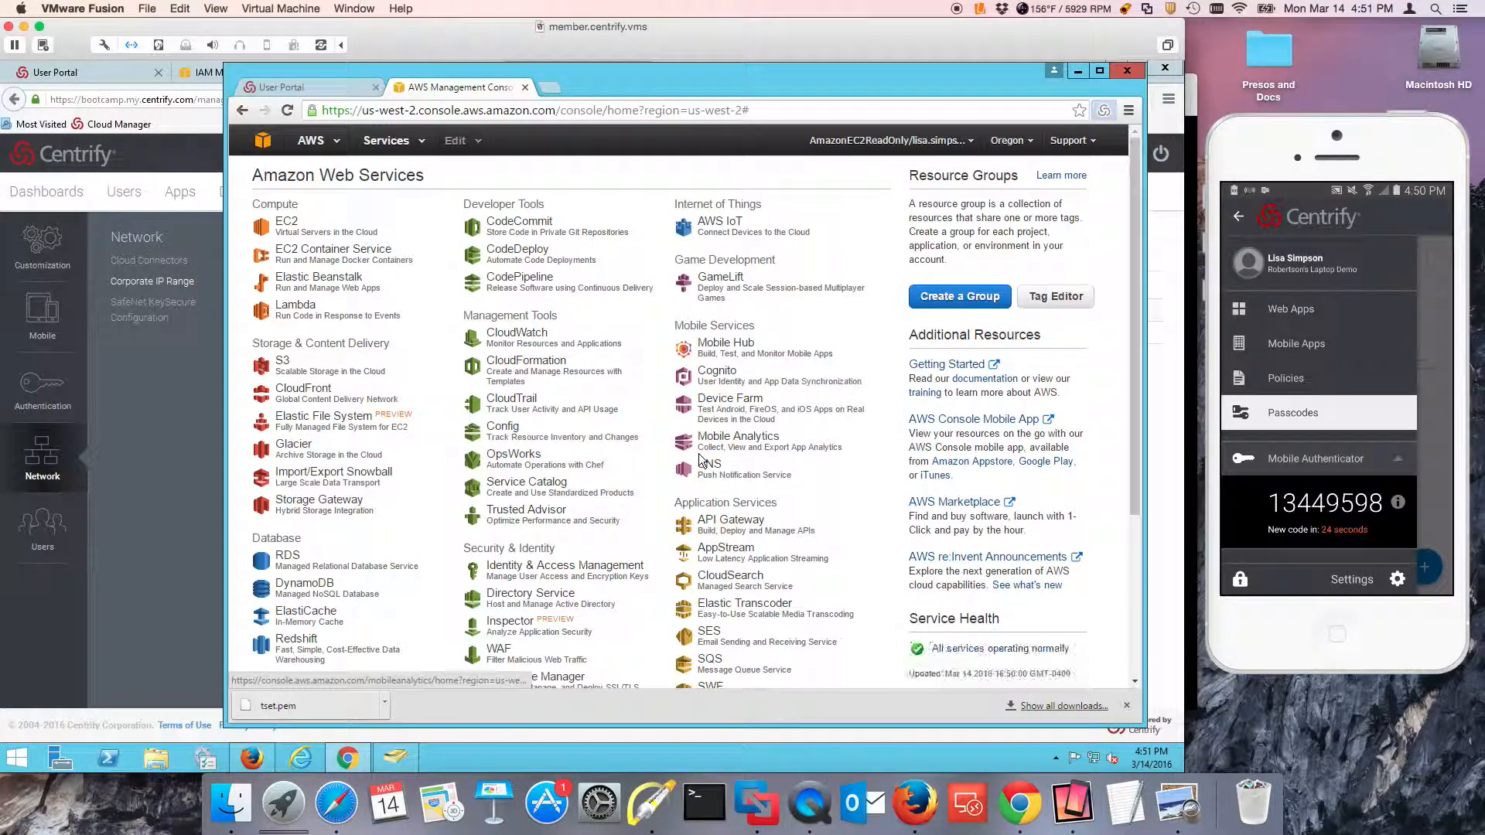
Open the EC2 service's running instances list and dismiss the notification covering it.
left_click(294, 236)
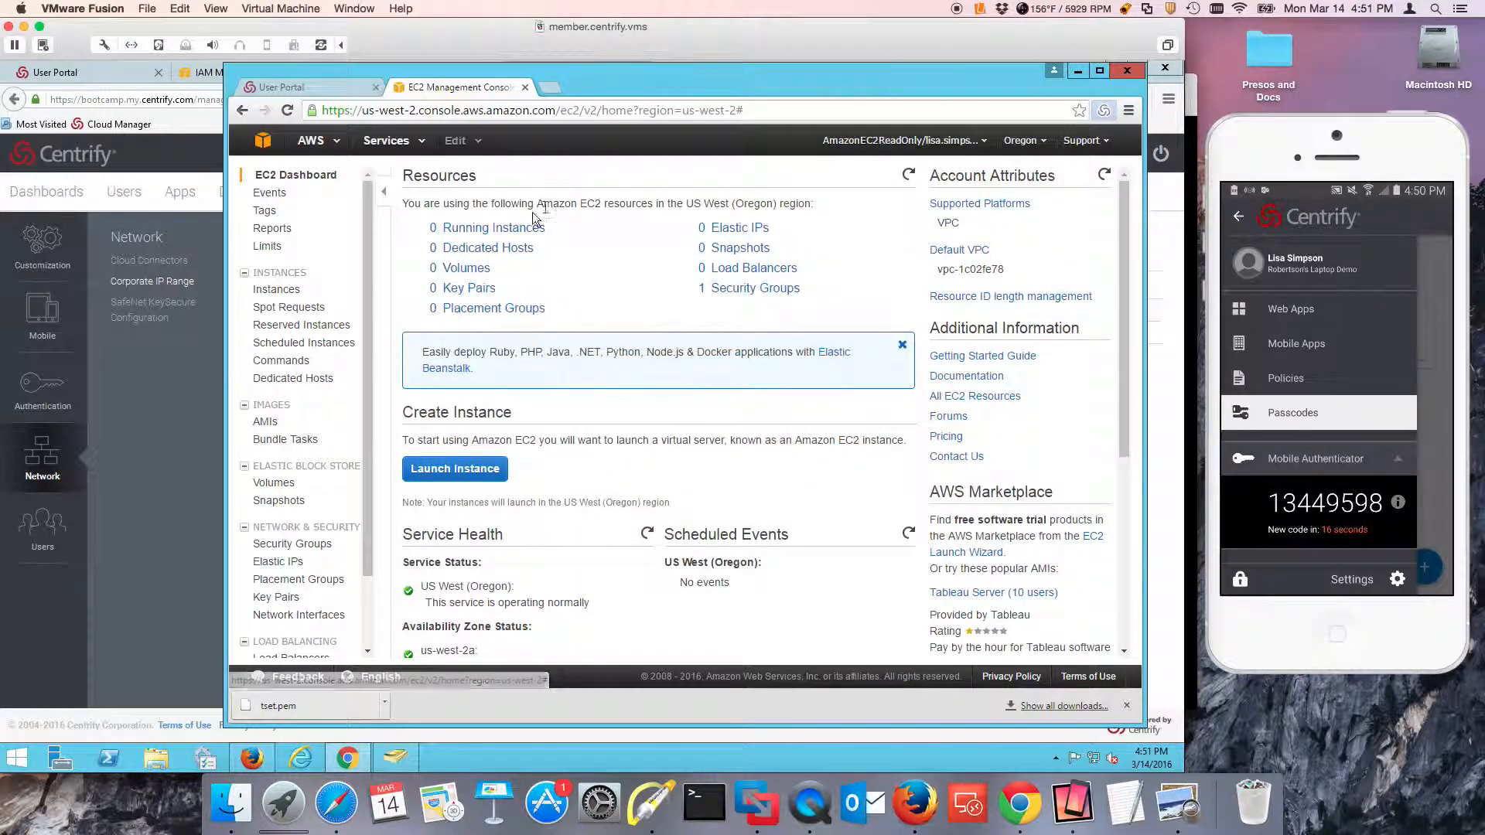
left_click(487, 233)
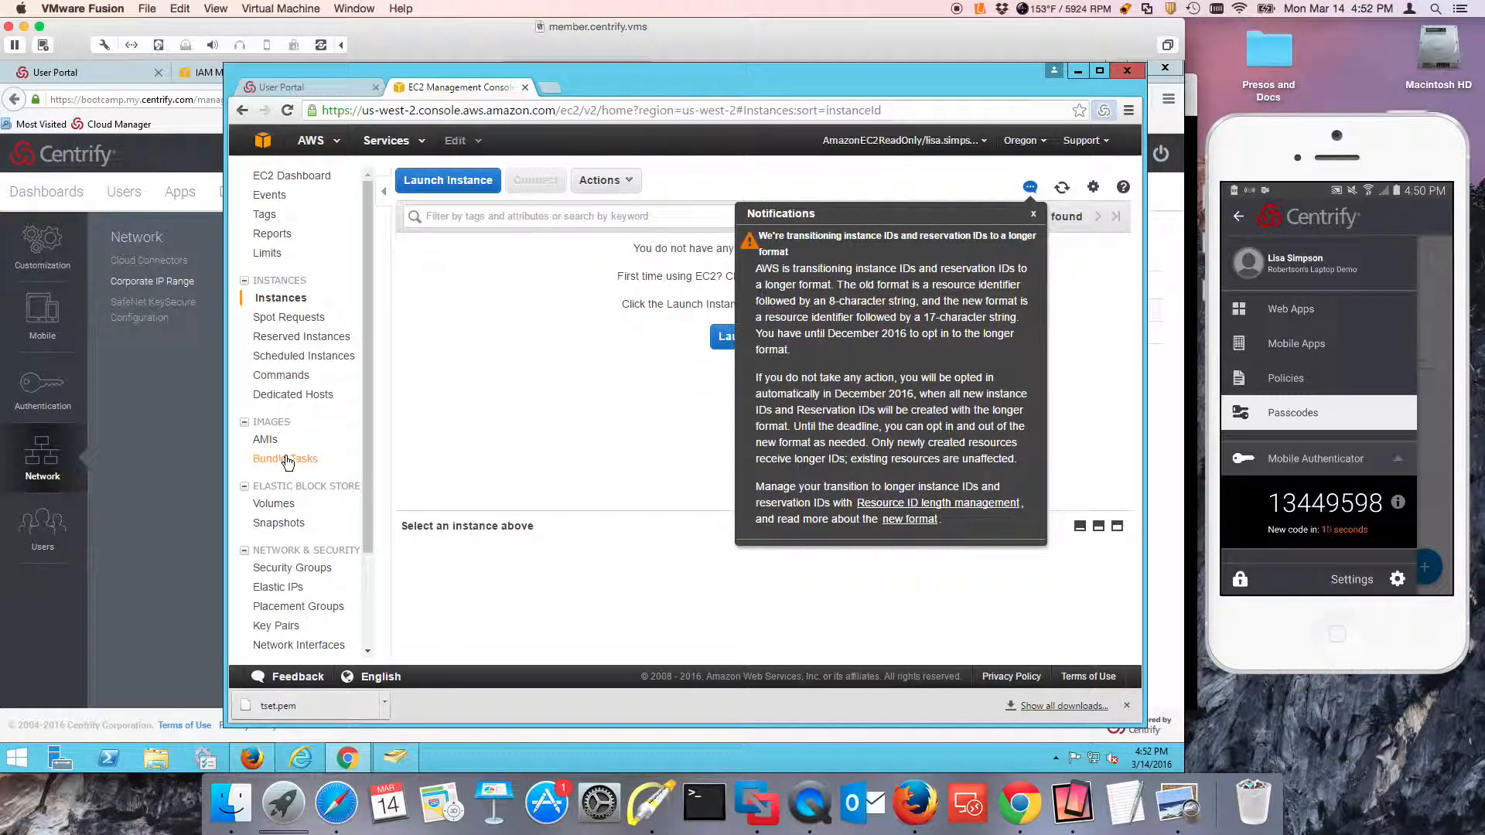
left_click(446, 403)
left_click(1033, 214)
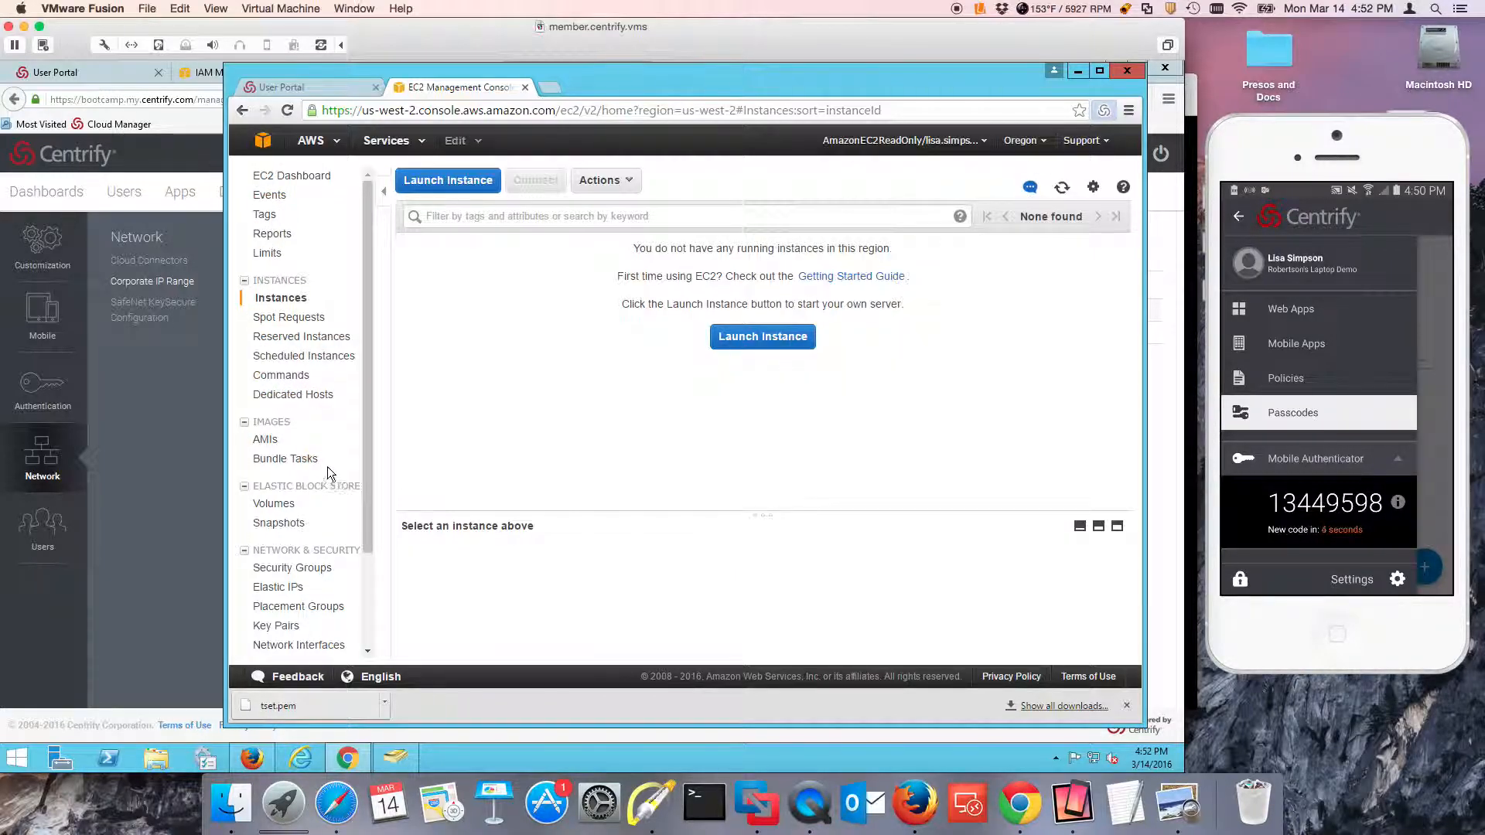
Try to create an EC2 key pair named "test" under the read-only role, and cancel the dialog.
left_click(291, 624)
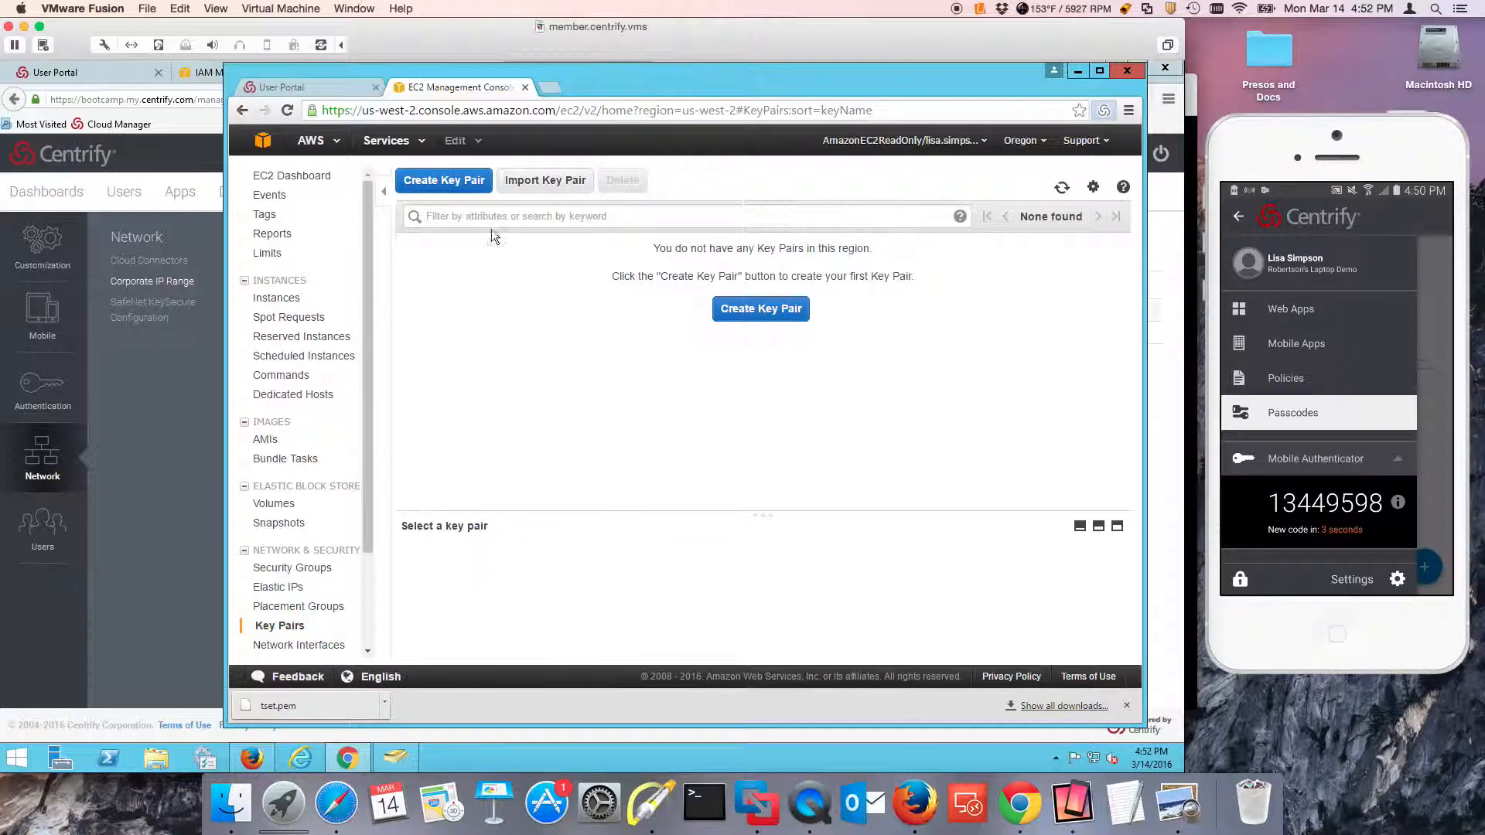
left_click(406, 184)
left_click(697, 411)
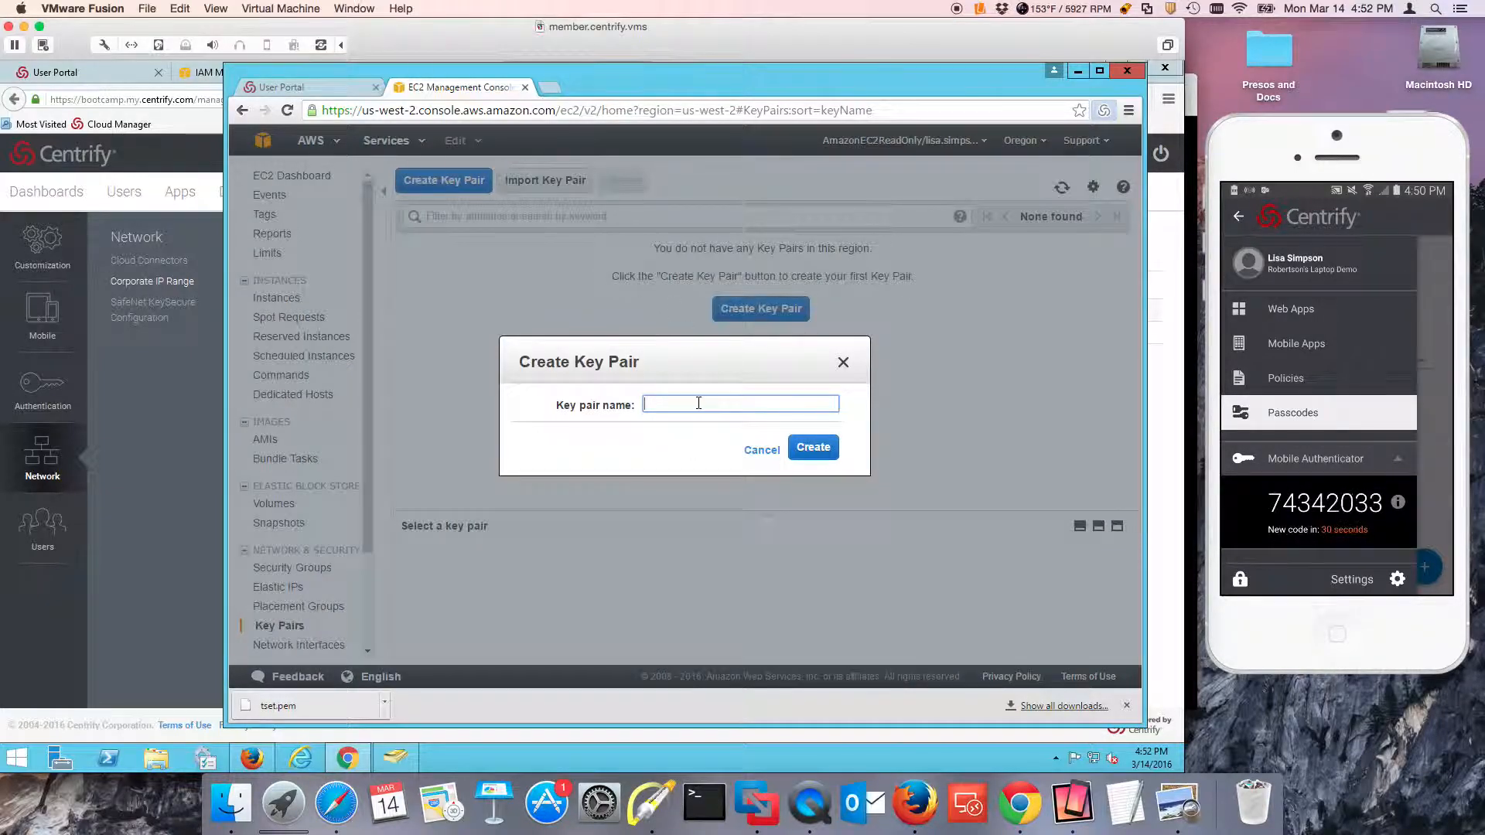
type("test")
left_click(828, 453)
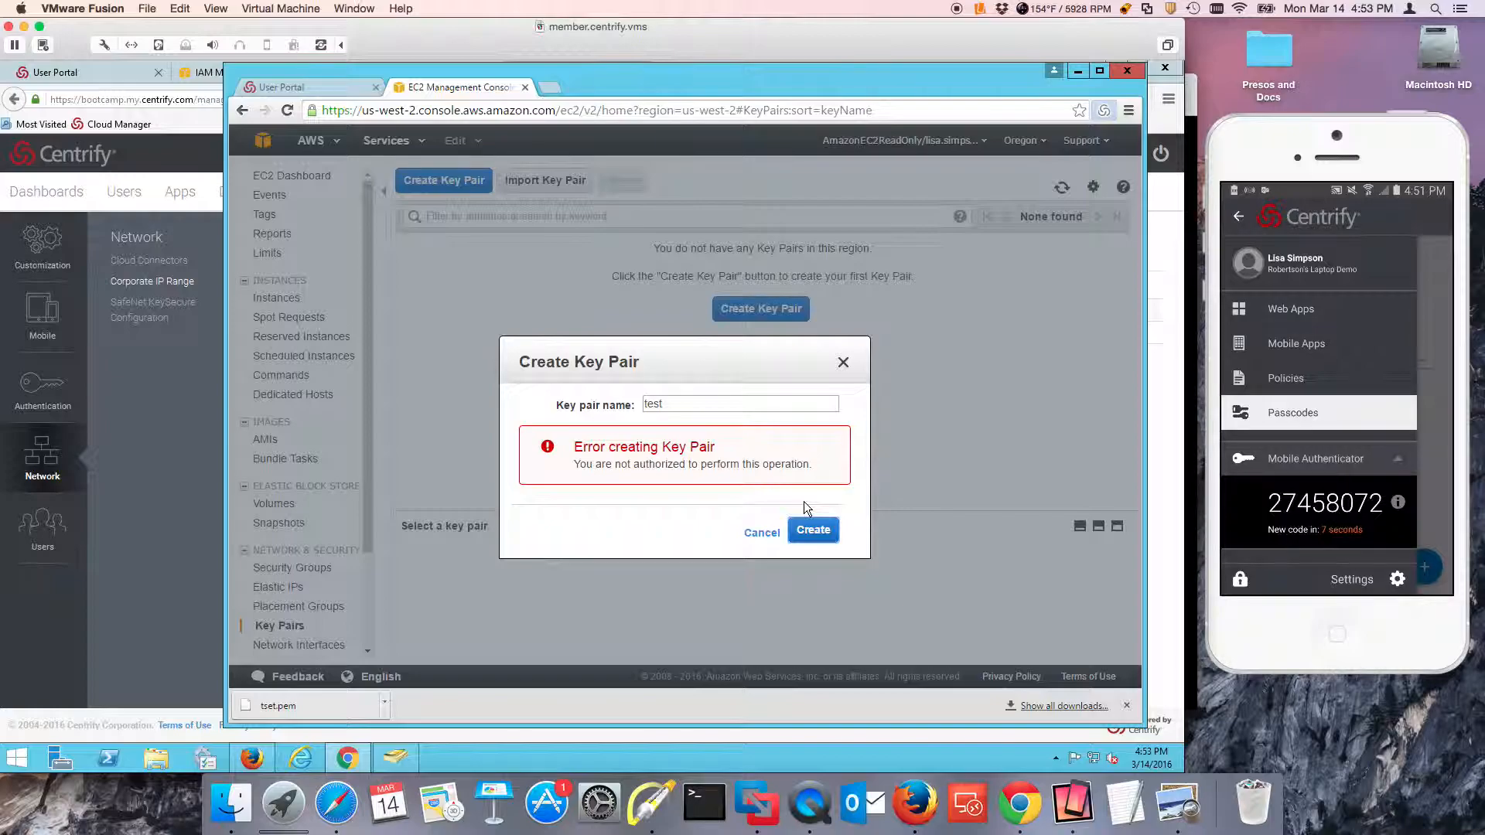
left_click(764, 532)
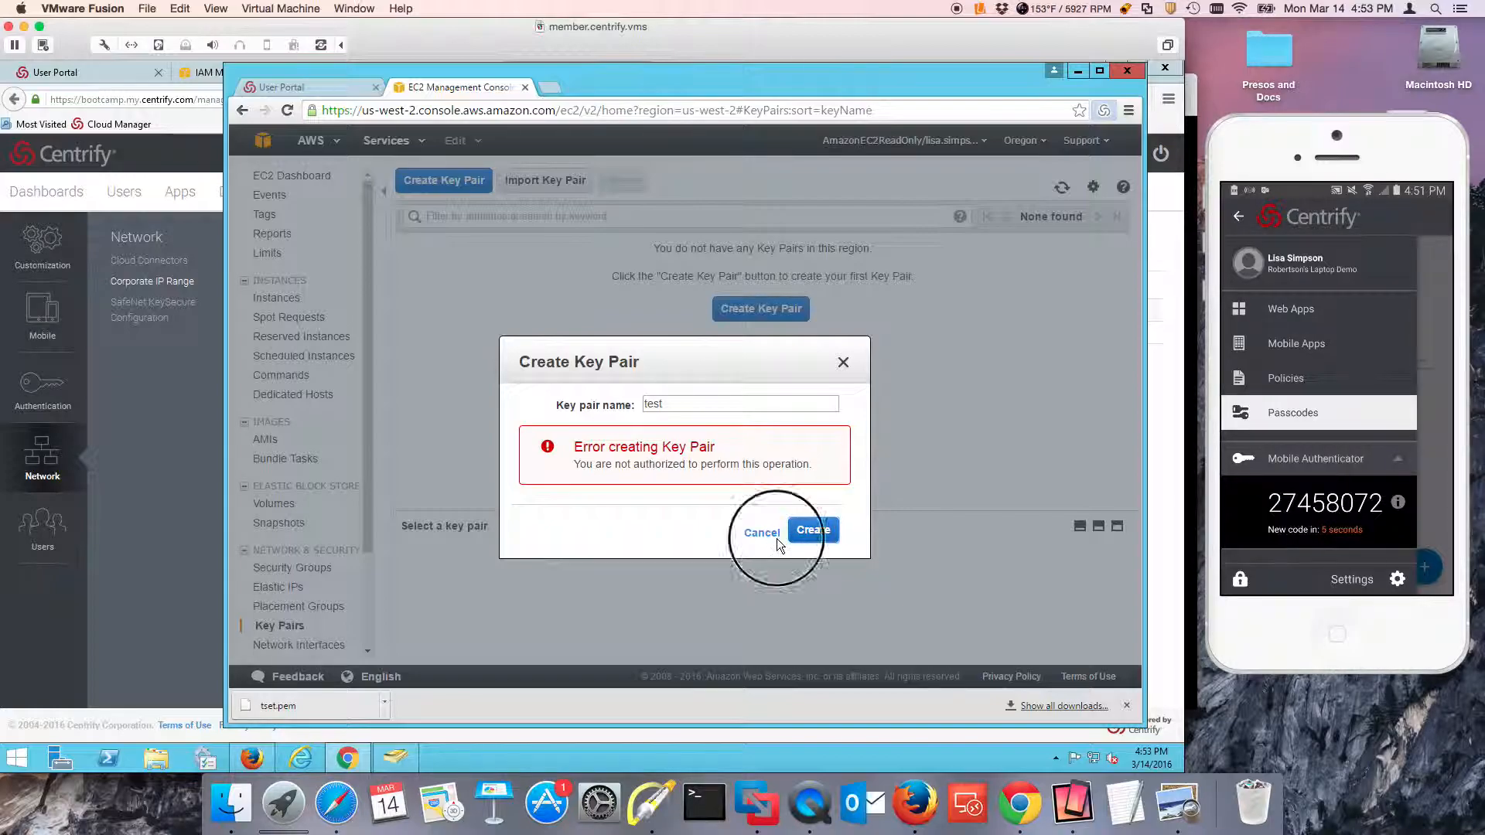